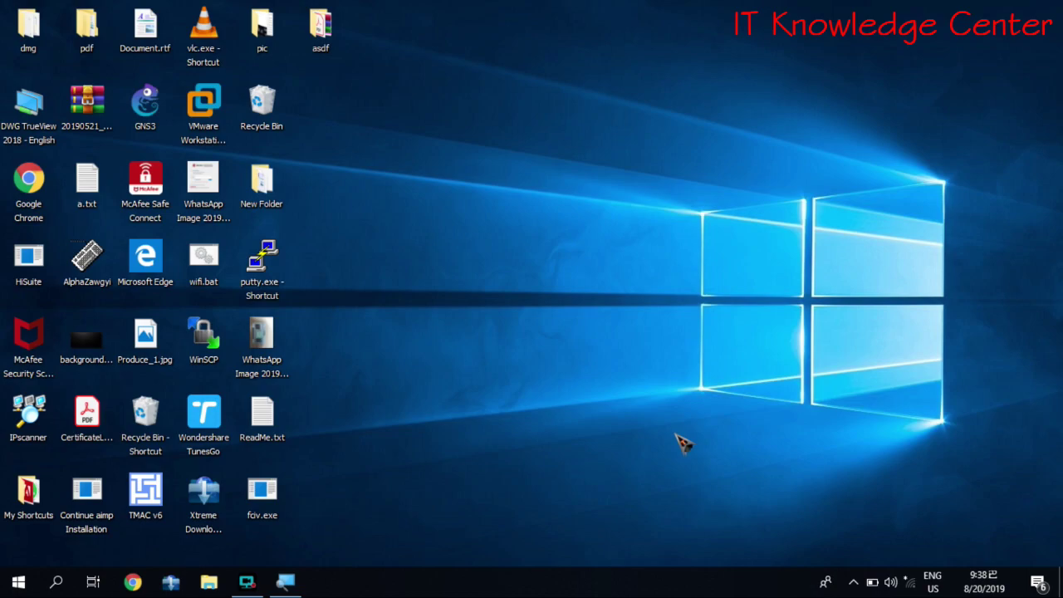
- Find Private Character Editor through the Windows search, open it and close it again
key(super)
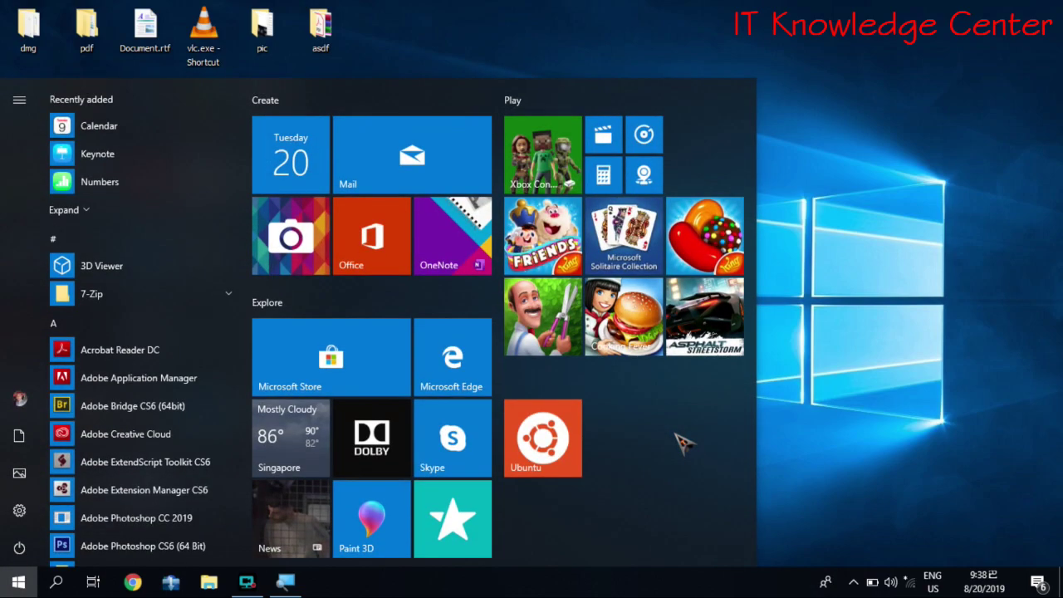
text(priv)
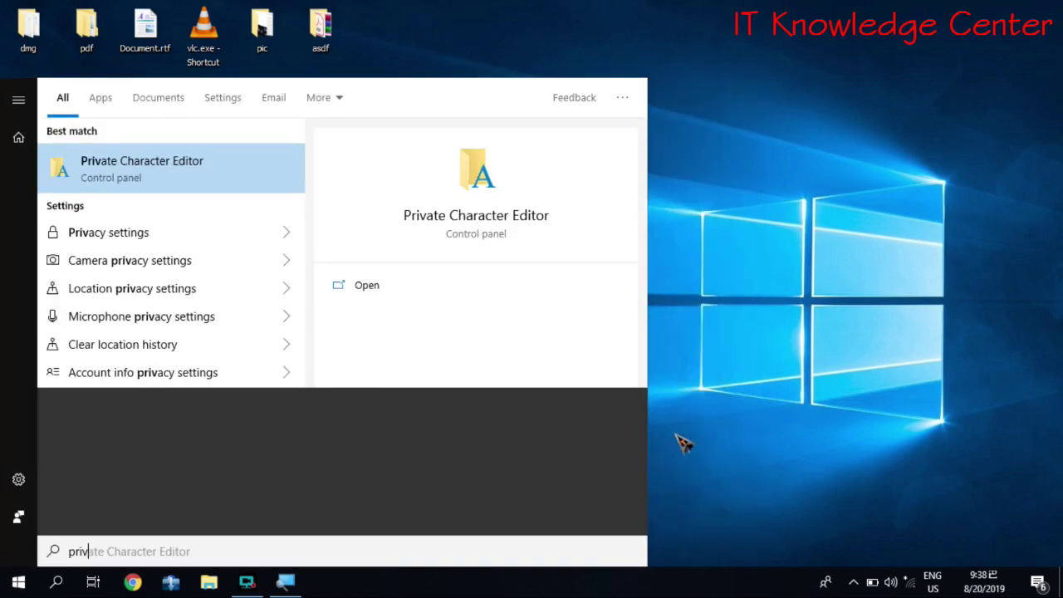
click(137, 166)
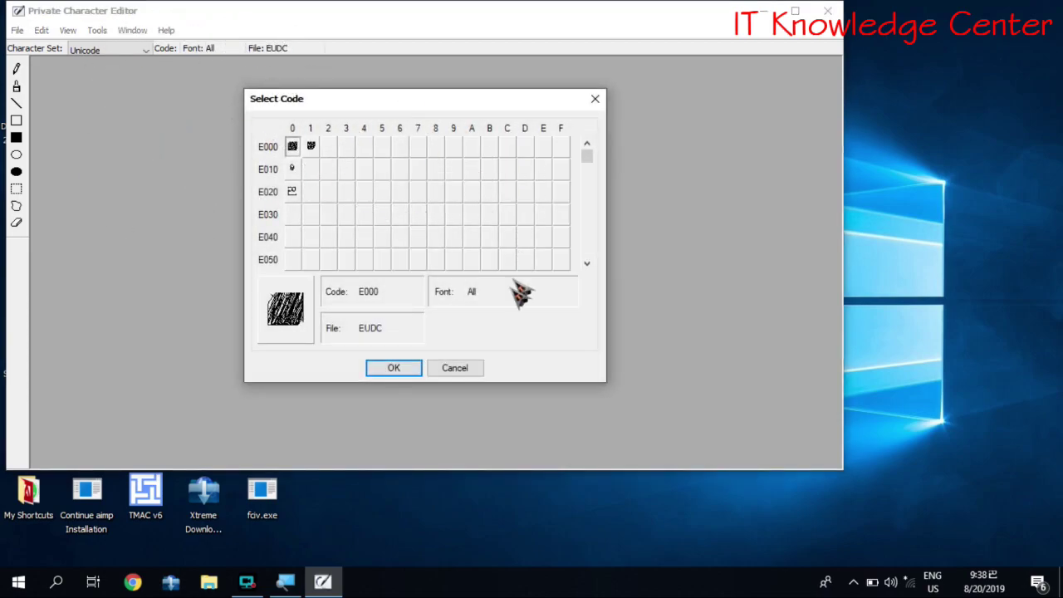
click(597, 100)
click(828, 12)
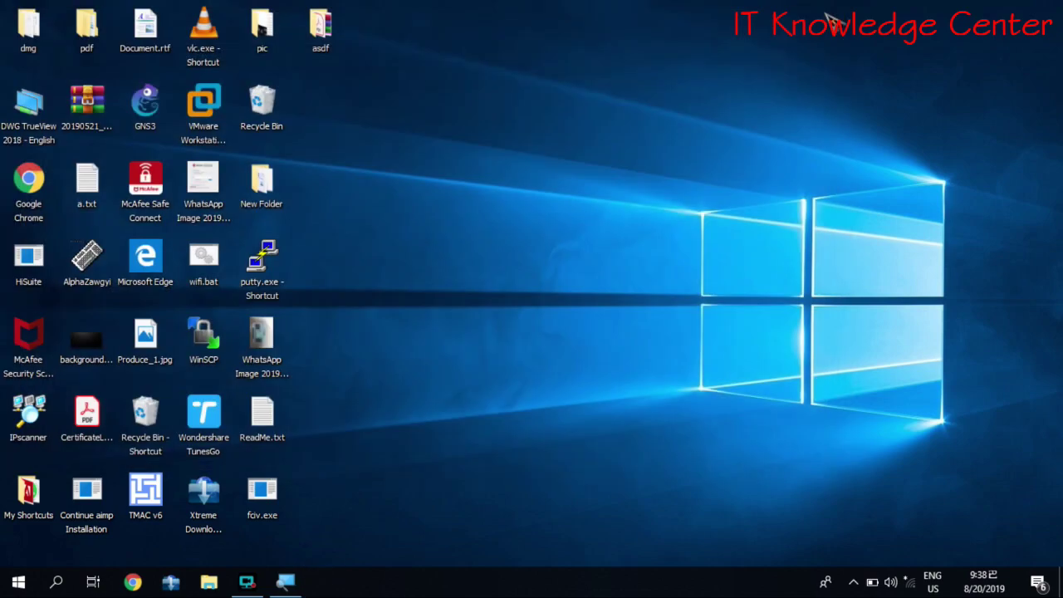
- Try to launch the character editor by running the command educedit
key(super+r)
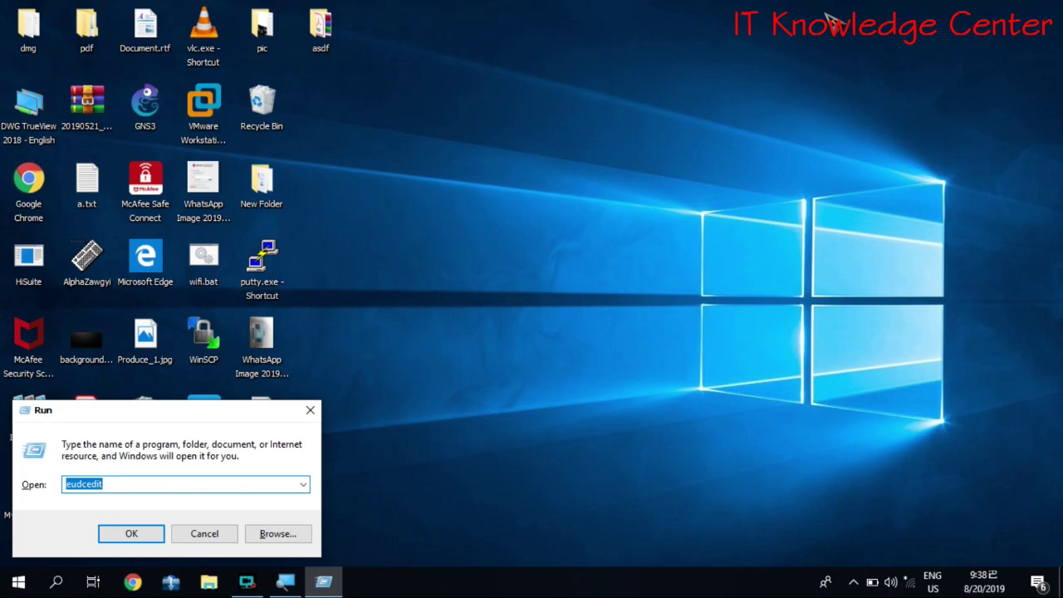
click(110, 490)
double_click(110, 490)
text(edi)
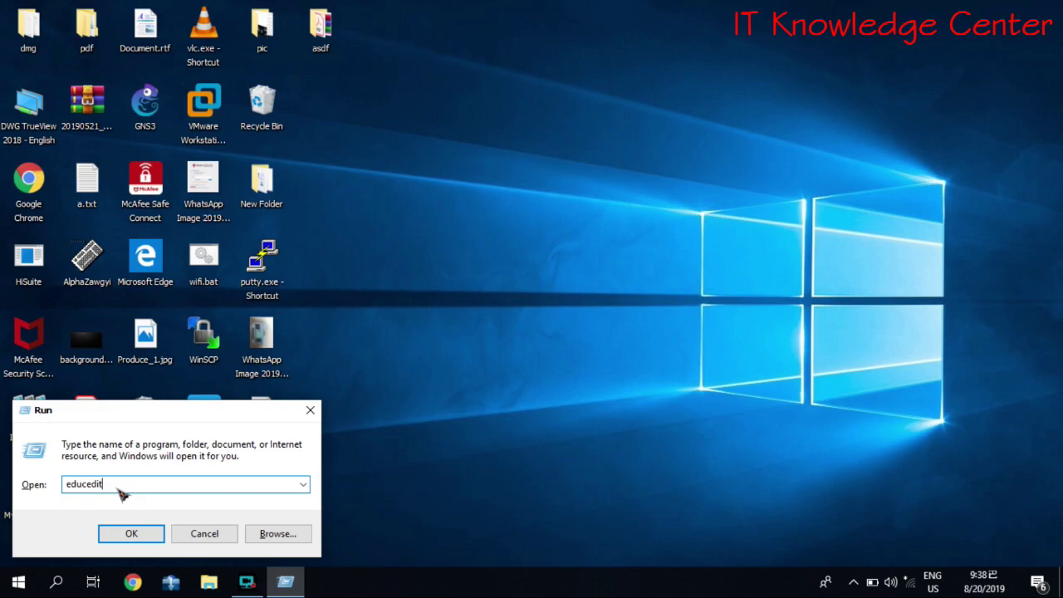
key(Return)
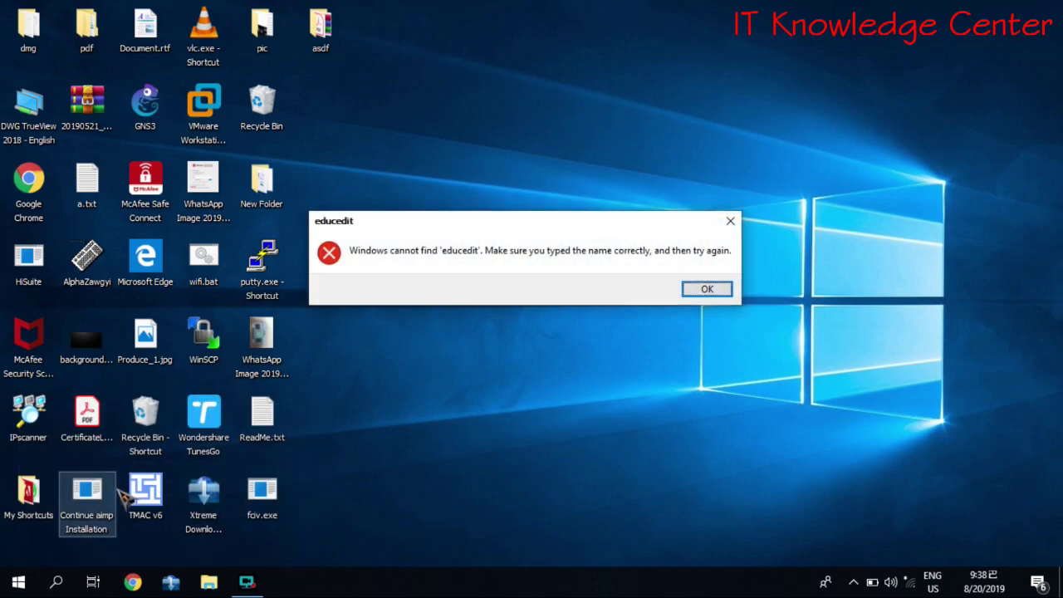
key(Return)
- Open Private Character Editor by running the command eudcedit
text(ed)
key(BackSpace)
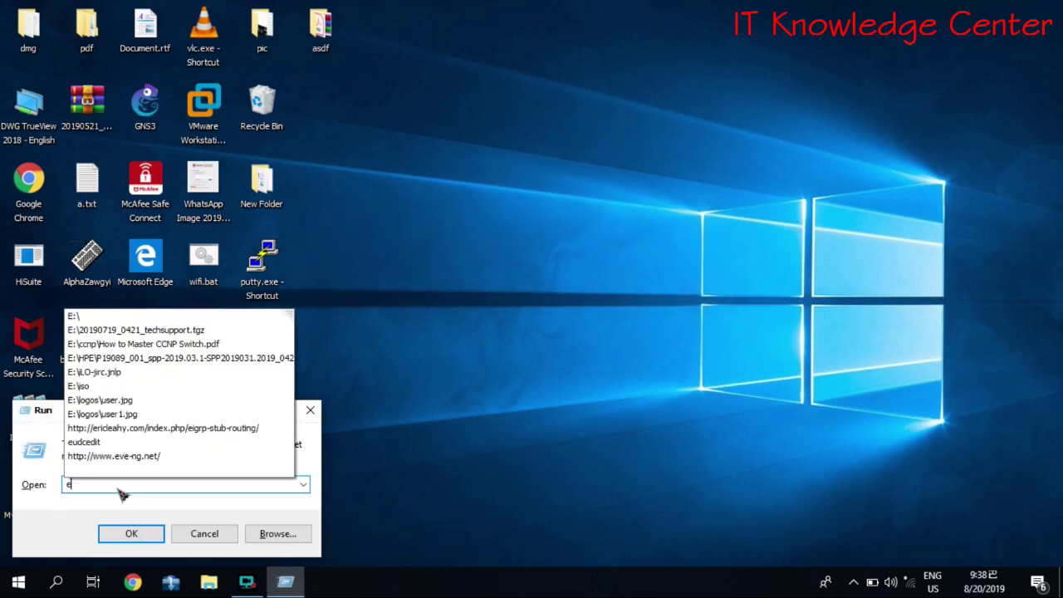
text(u)
key(BackSpace)
text(u)
key(Down)
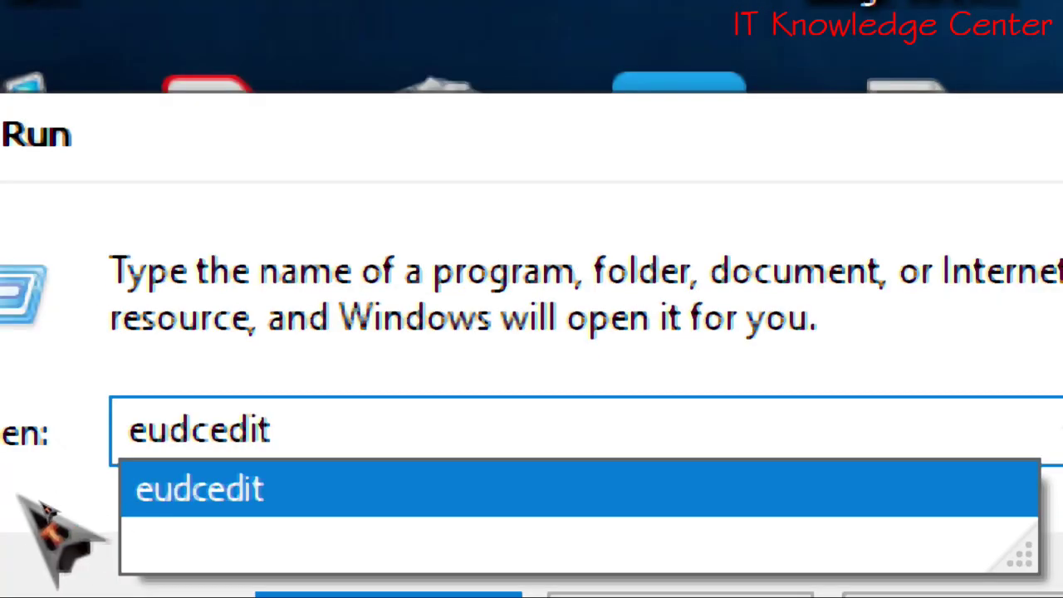
key(Return)
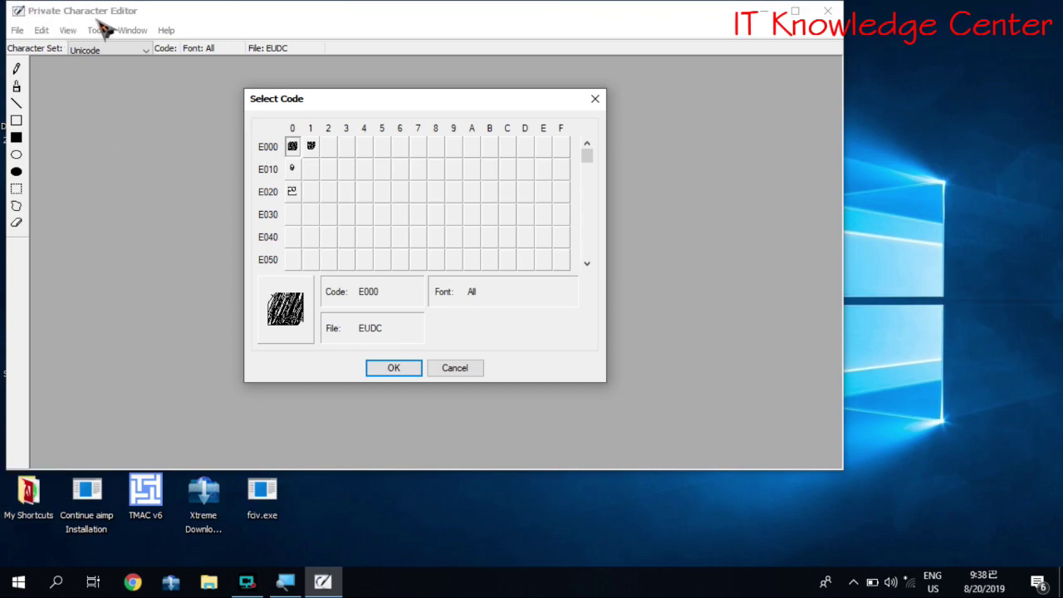
- Examine the existing characters at E010, E020 and E001 and the empty cells in row E030 of the code grid
click(137, 30)
click(295, 170)
click(296, 191)
click(312, 147)
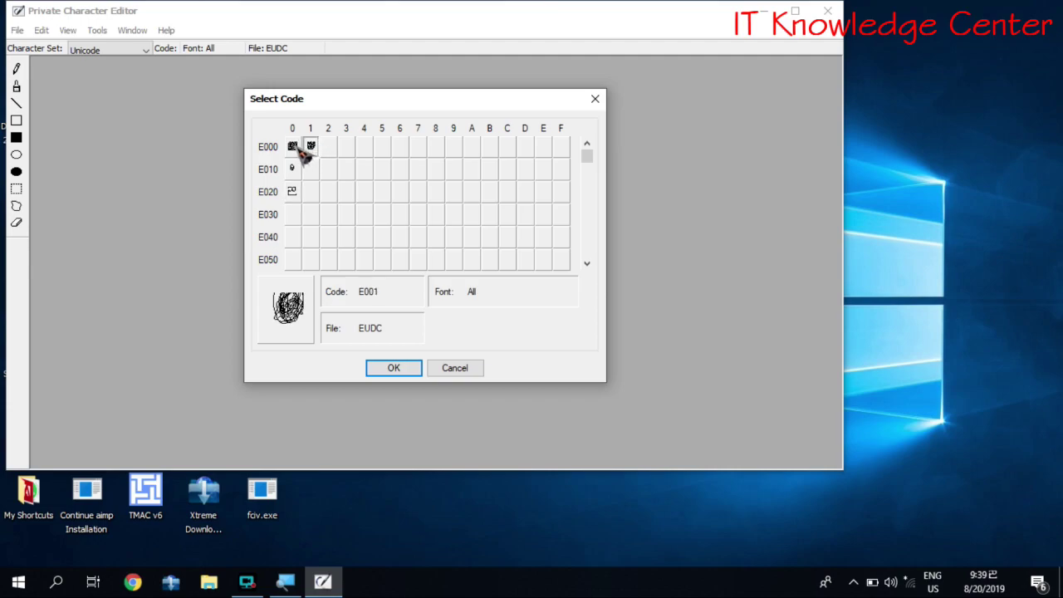
click(299, 215)
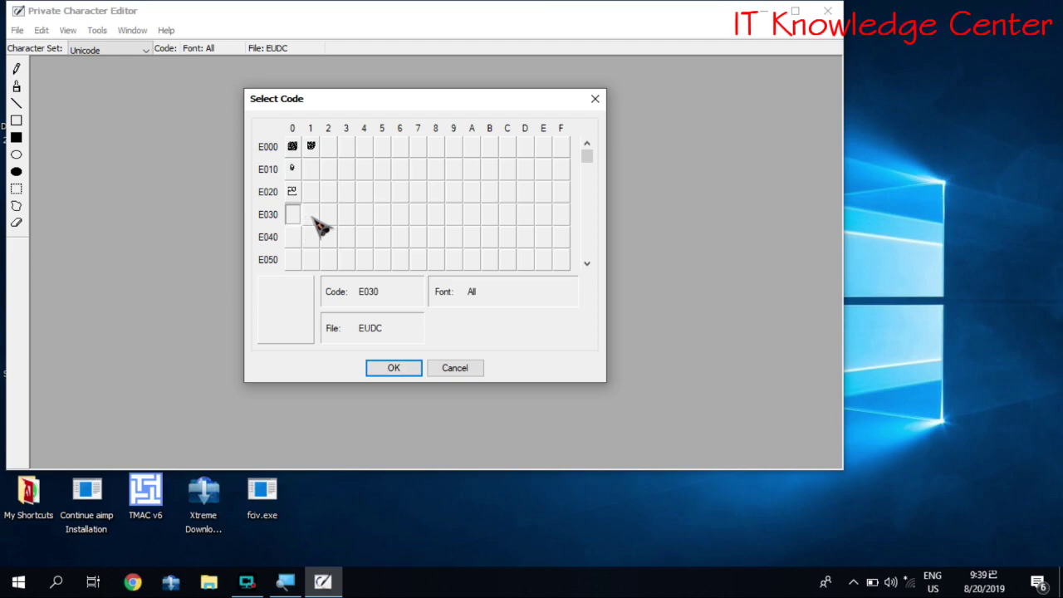
click(312, 217)
click(296, 215)
click(315, 215)
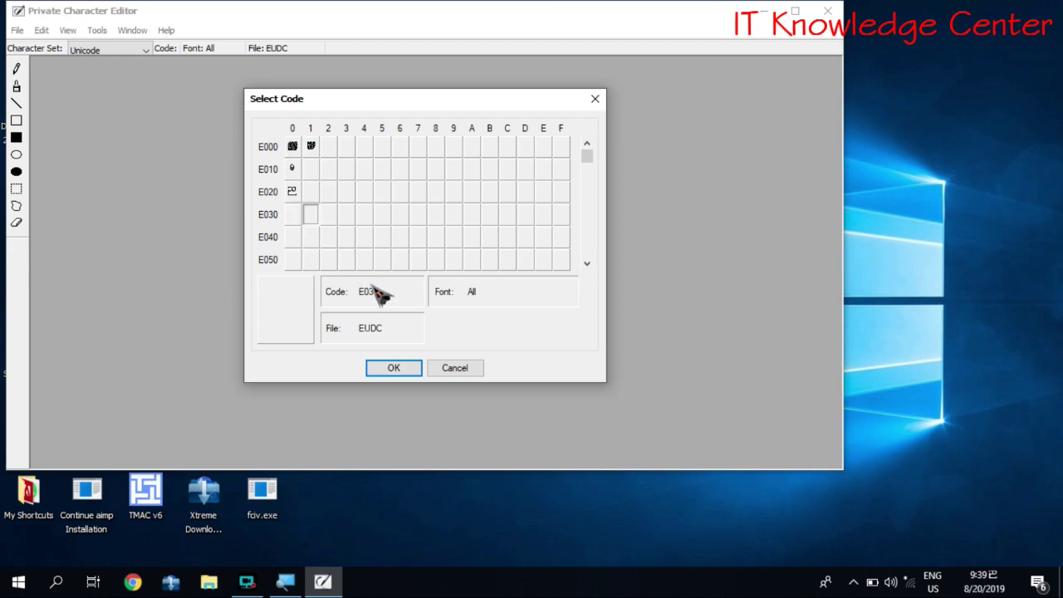
click(298, 218)
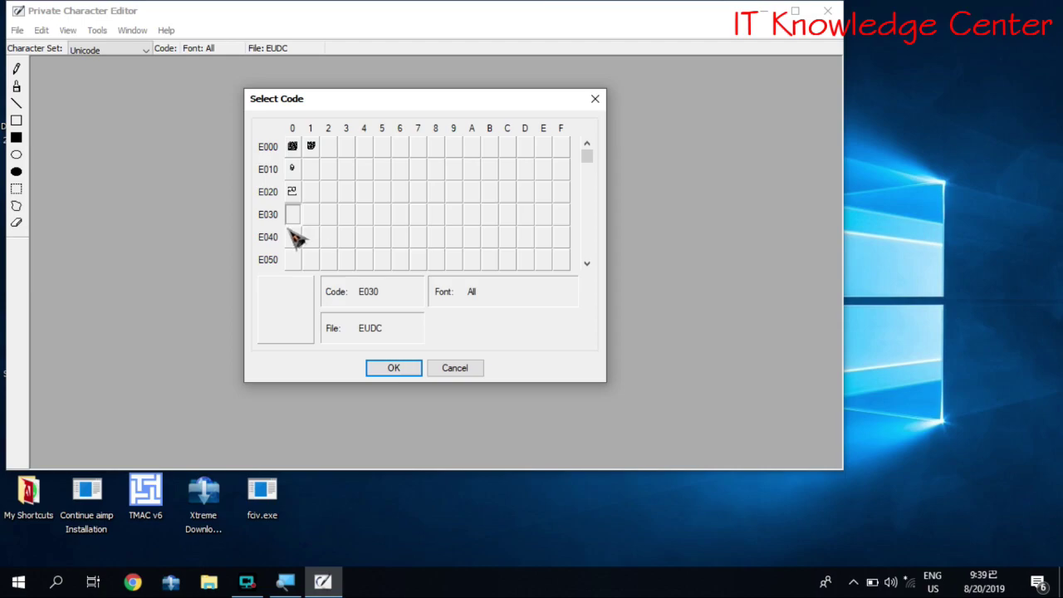
- Choose the empty code E002 for the new character and open its edit grid
click(331, 150)
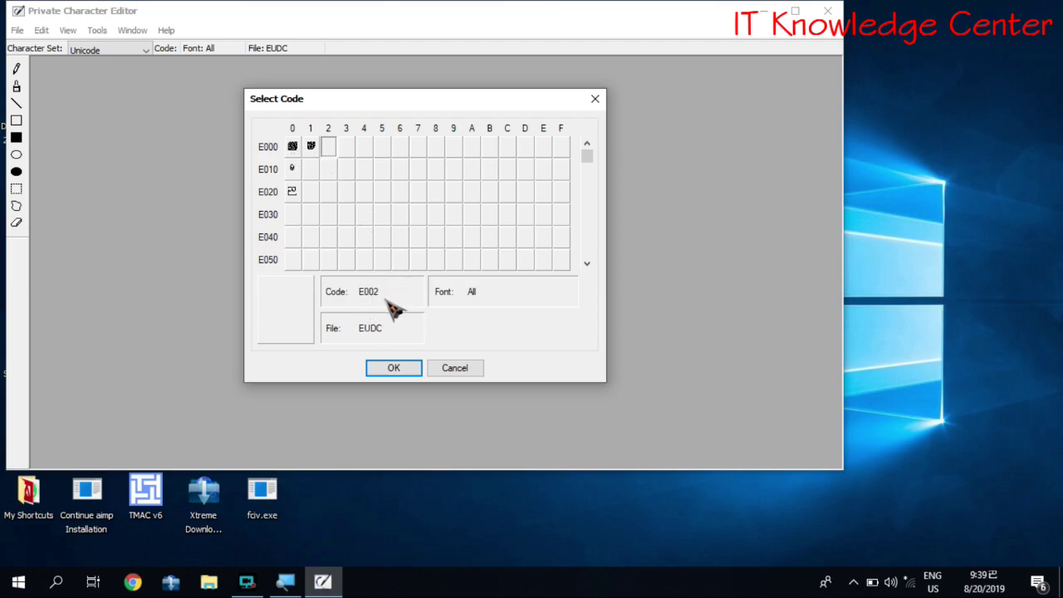
click(394, 367)
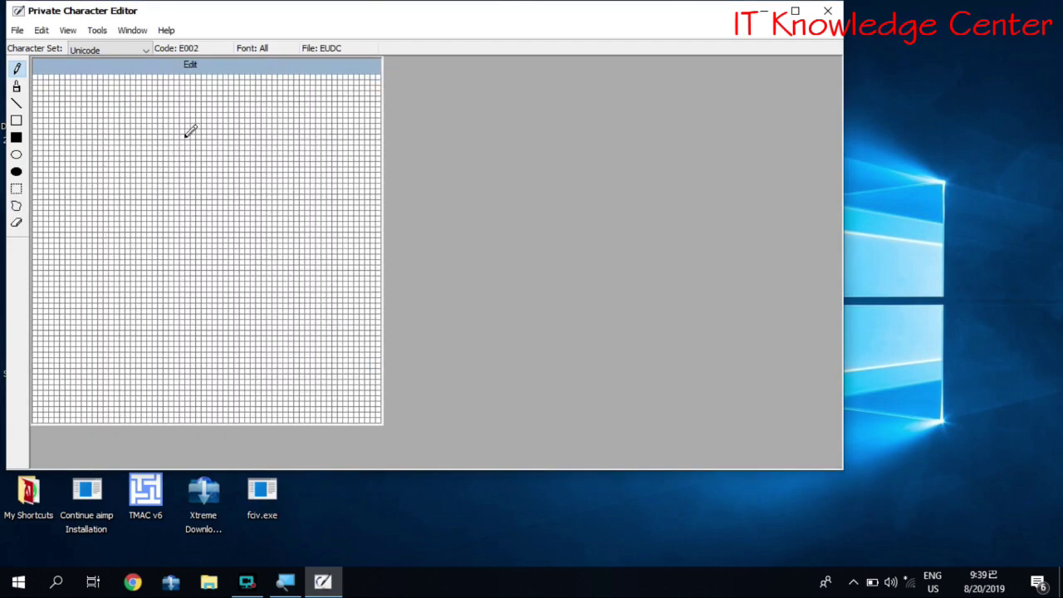
- Try a wavy Brush stroke across the upper part of the edit grid and undo it
click(16, 85)
mouse_move(57, 117)
mouse_down()
mouse_move(189, 115)
mouse_move(203, 147)
mouse_move(297, 131)
mouse_up()
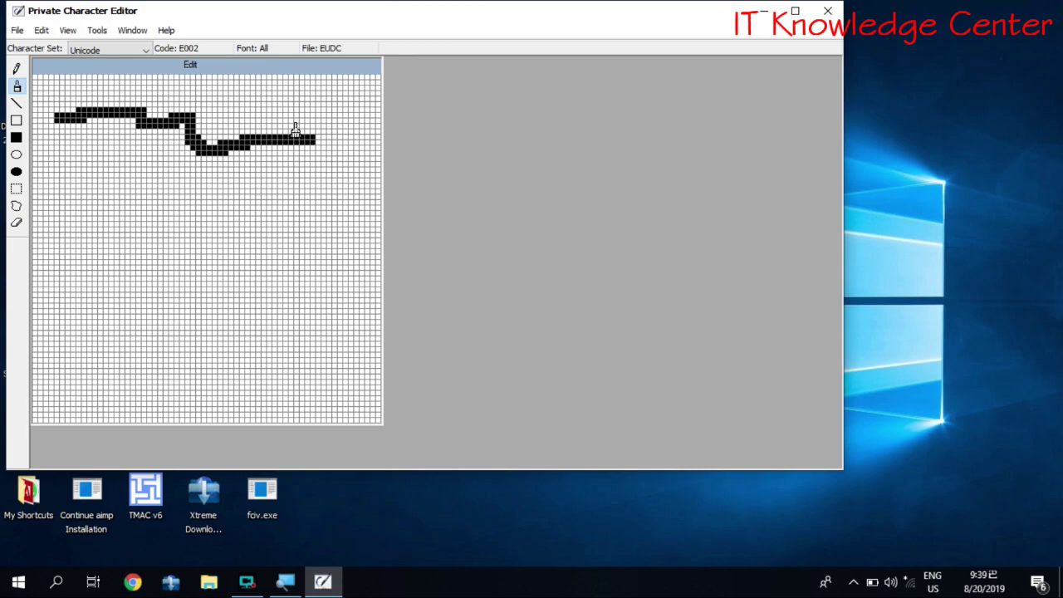
key(ctrl+z)
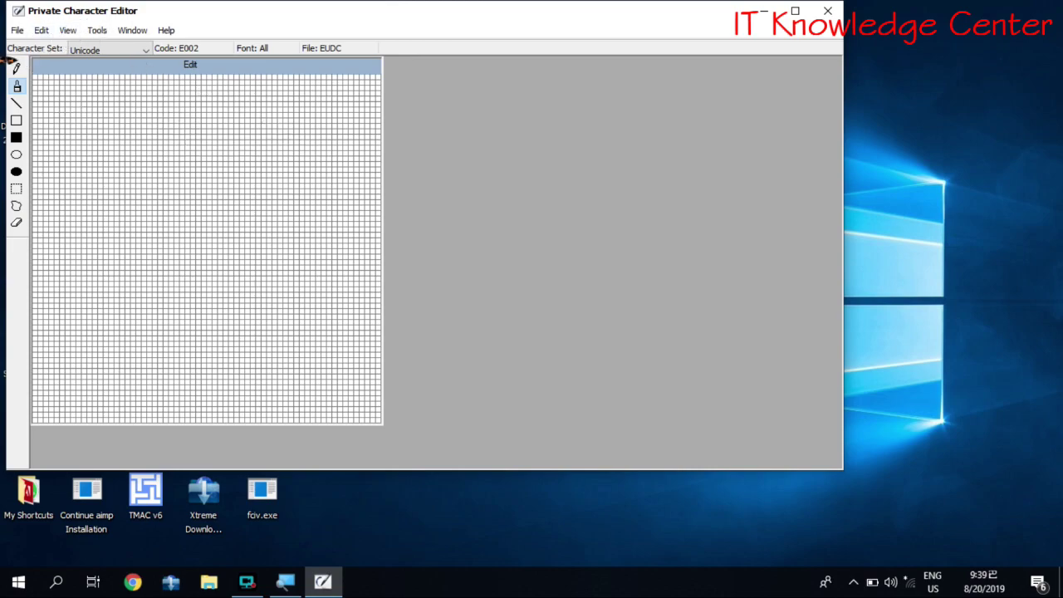
- Try out freehand Pencil curves on the edit grid and clear them with Undo and the Eraser
click(16, 69)
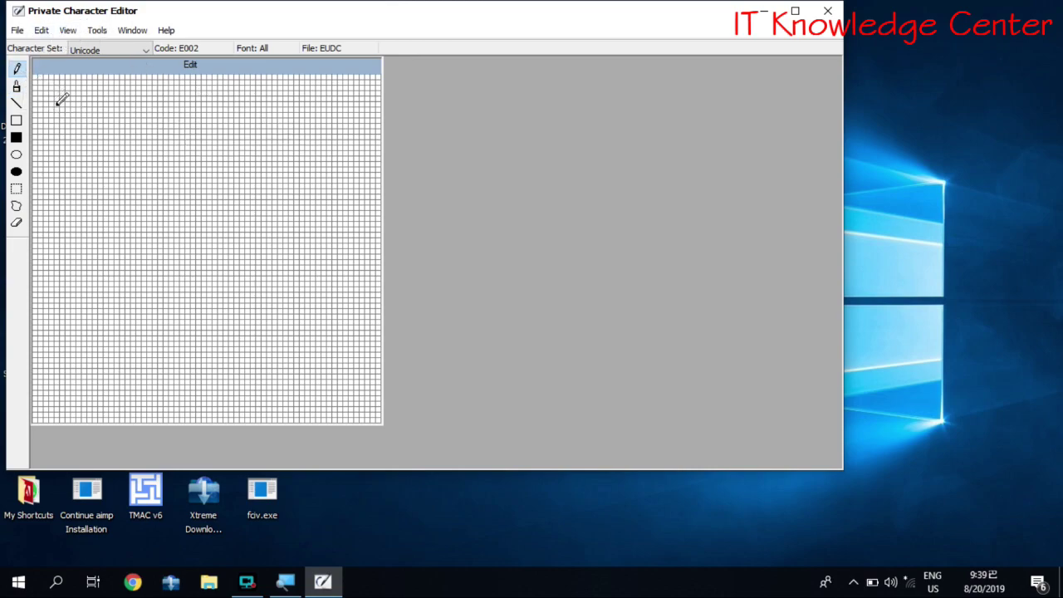
mouse_move(103, 103)
mouse_down()
mouse_move(140, 100)
mouse_move(146, 133)
mouse_move(165, 138)
mouse_move(145, 159)
mouse_move(160, 124)
mouse_move(183, 115)
mouse_move(170, 147)
mouse_up()
key(ctrl+z)
mouse_move(139, 115)
mouse_down()
mouse_move(88, 158)
mouse_move(64, 294)
mouse_move(119, 331)
mouse_up()
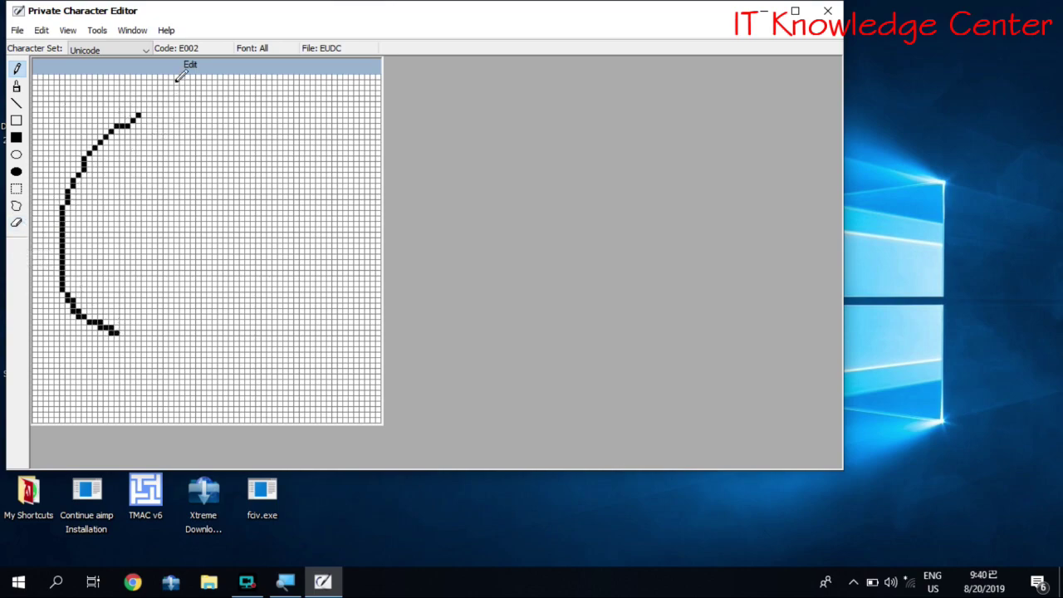
mouse_move(149, 104)
mouse_down()
mouse_move(259, 170)
mouse_move(90, 277)
mouse_move(225, 121)
mouse_move(137, 146)
mouse_move(124, 172)
mouse_move(170, 134)
mouse_up()
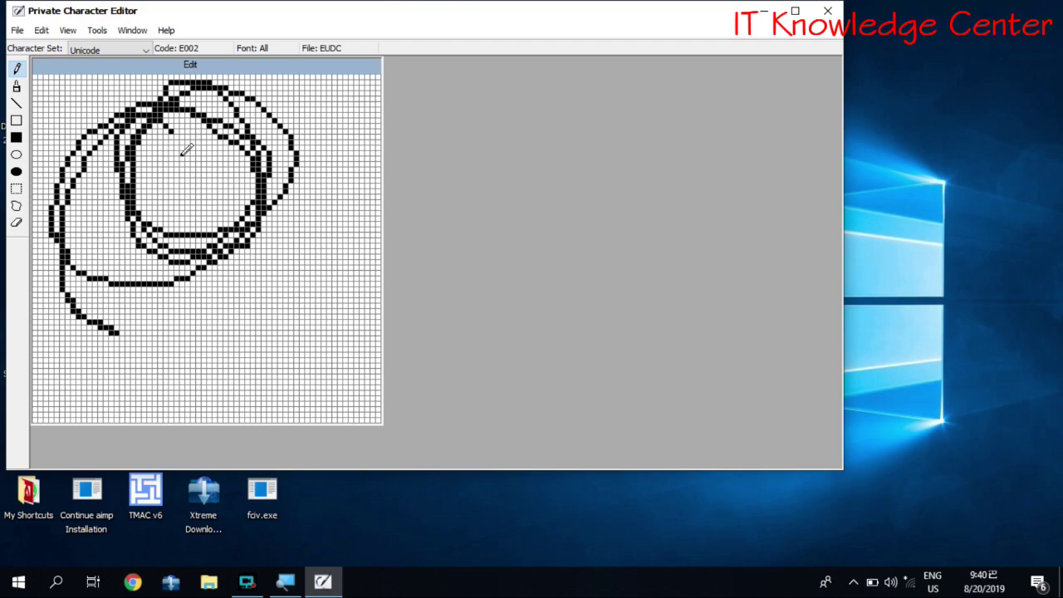
key(ctrl+z)
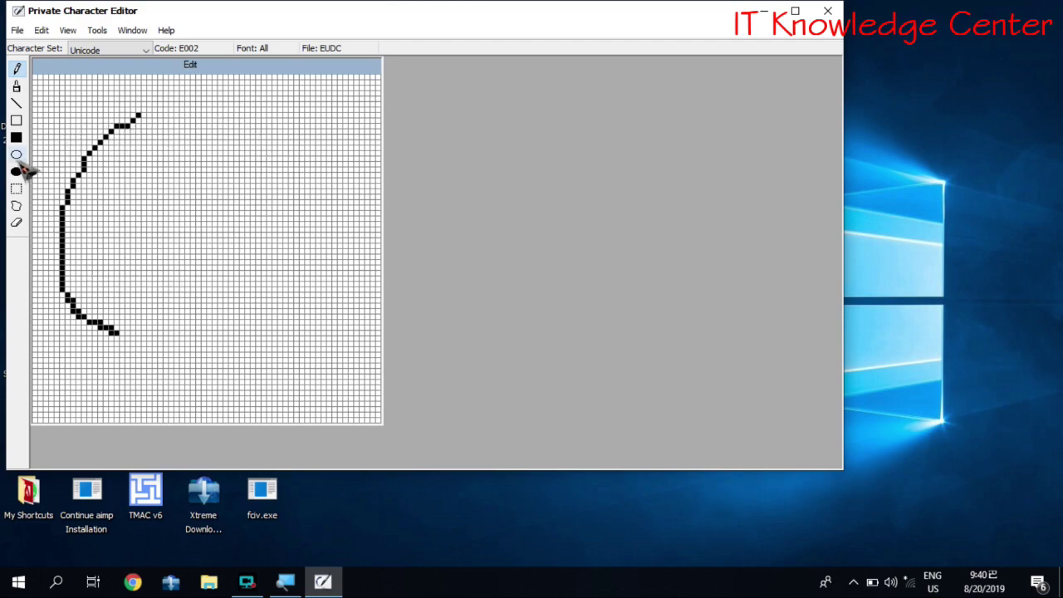
click(17, 222)
mouse_move(142, 116)
mouse_down()
mouse_move(61, 190)
mouse_move(72, 433)
mouse_move(99, 205)
mouse_move(54, 234)
mouse_move(56, 357)
mouse_move(90, 205)
mouse_move(89, 279)
mouse_up()
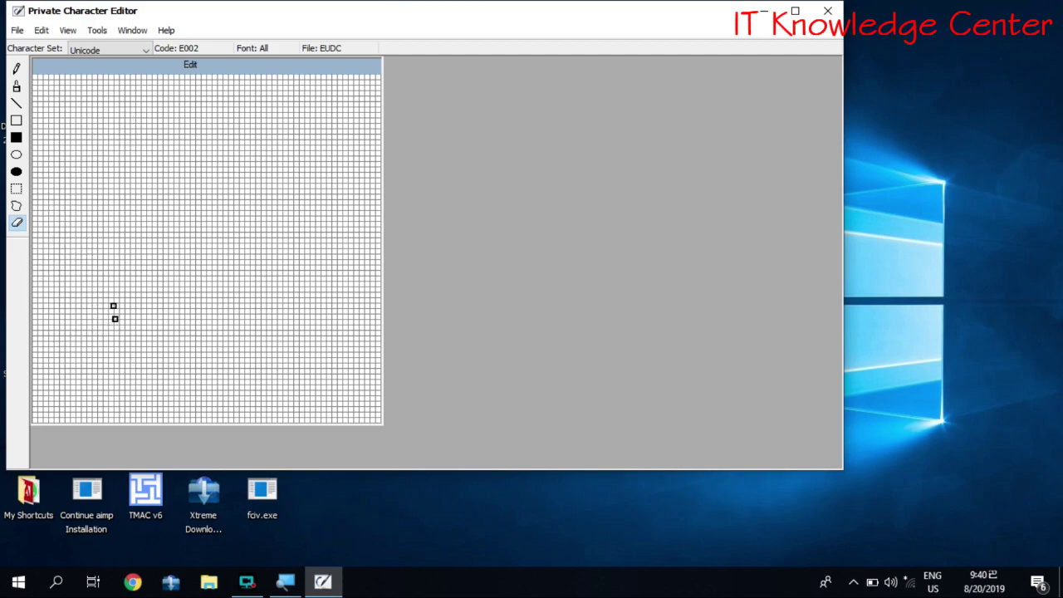
- Load the capital letter U as the reference character beside the edit grid
click(99, 31)
mouse_move(129, 33)
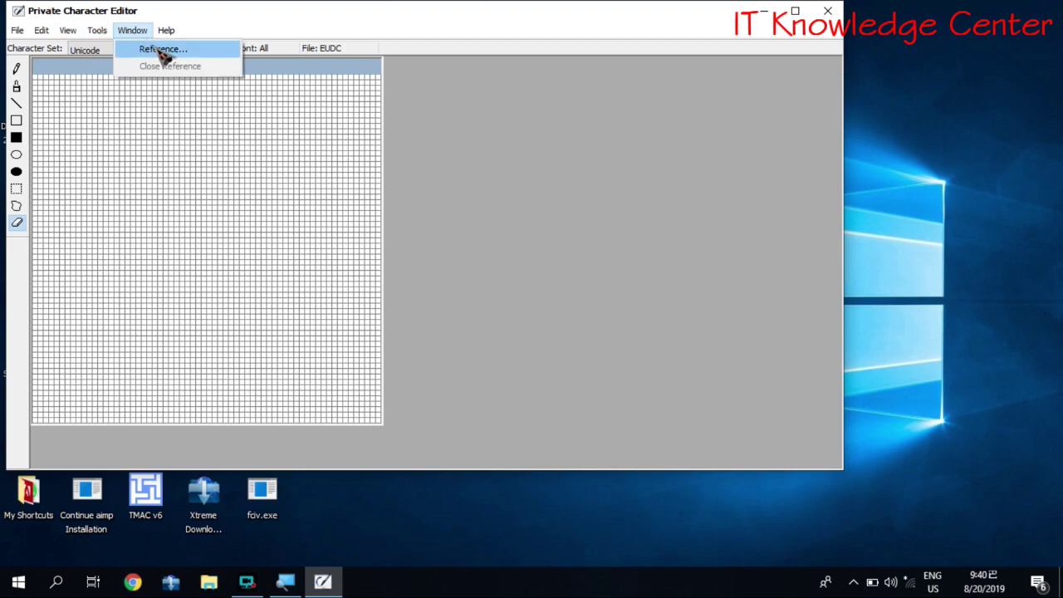
click(163, 49)
drag(349, 100, 508, 93)
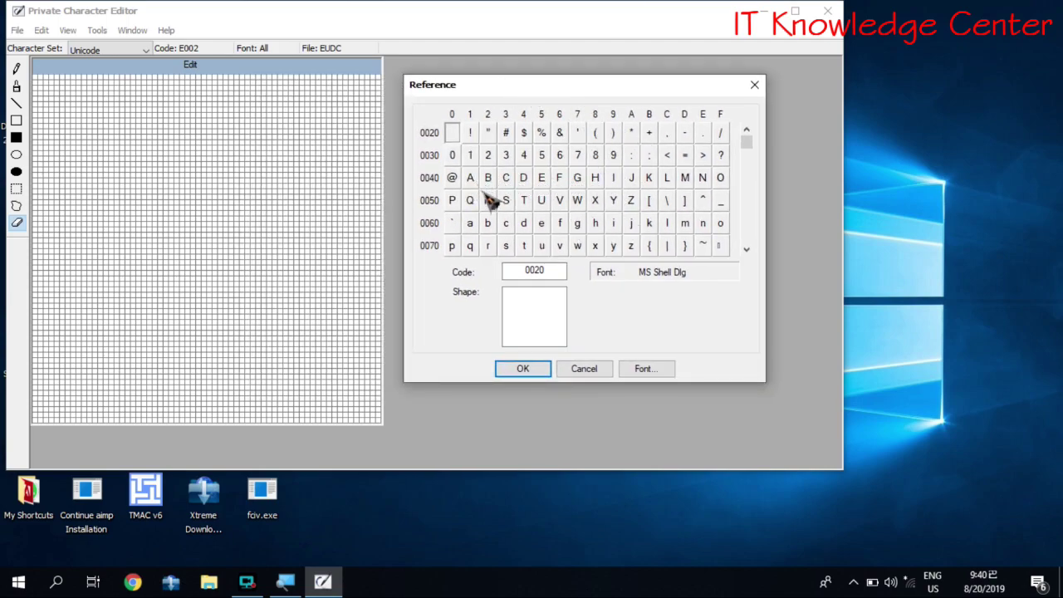
click(540, 202)
click(523, 368)
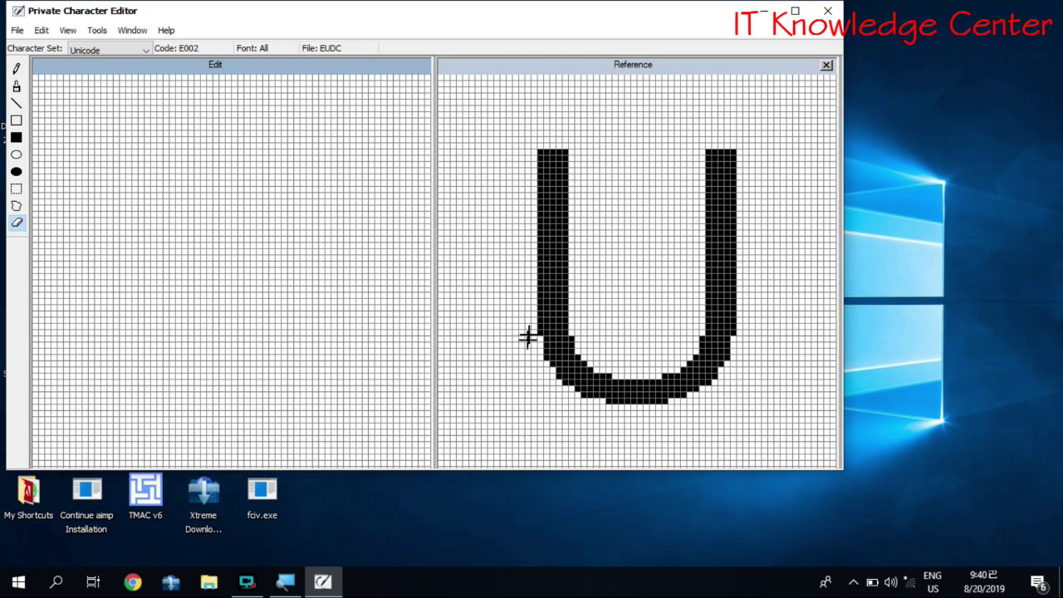
- Copy the whole U from the reference grid onto the edit grid with Rectangular Selection
drag(519, 133, 766, 422)
drag(660, 301, 220, 267)
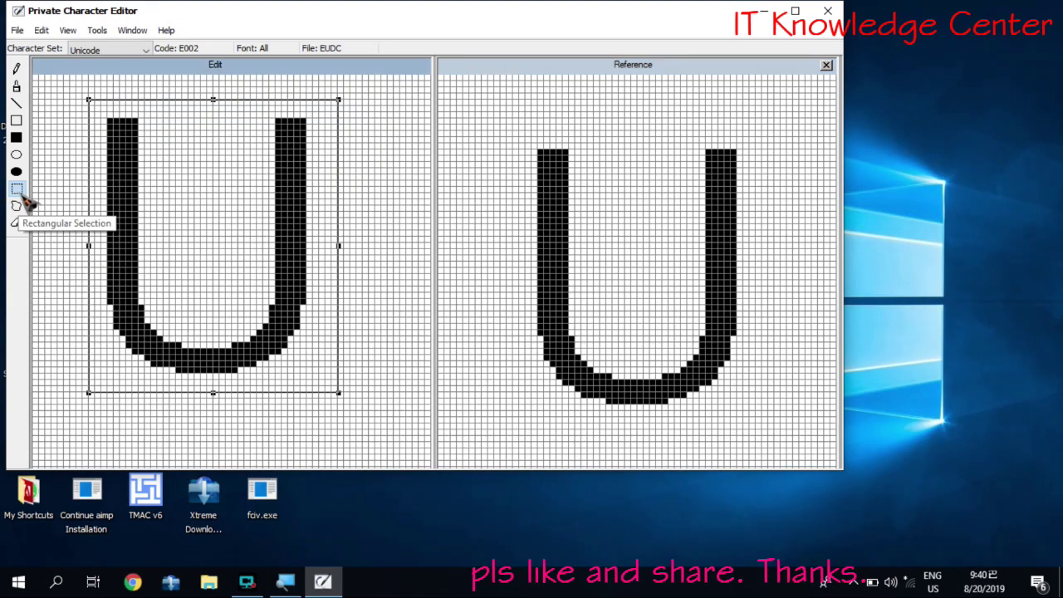
drag(519, 126, 759, 451)
drag(667, 297, 676, 328)
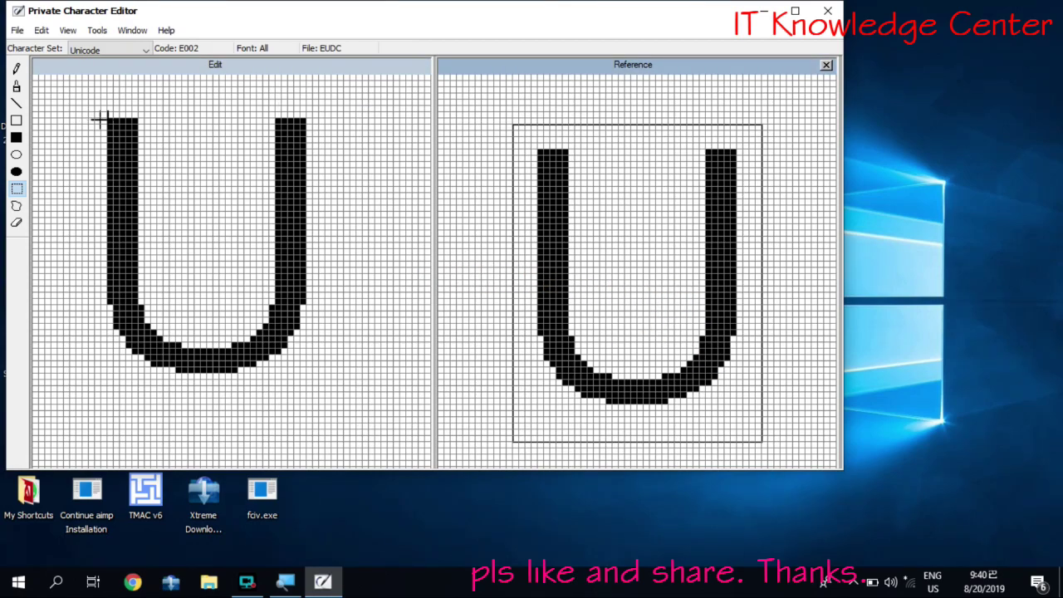
- Select the copied U on the edit grid and enlarge it to fill most of the grid, roughly centred
drag(77, 113, 336, 386)
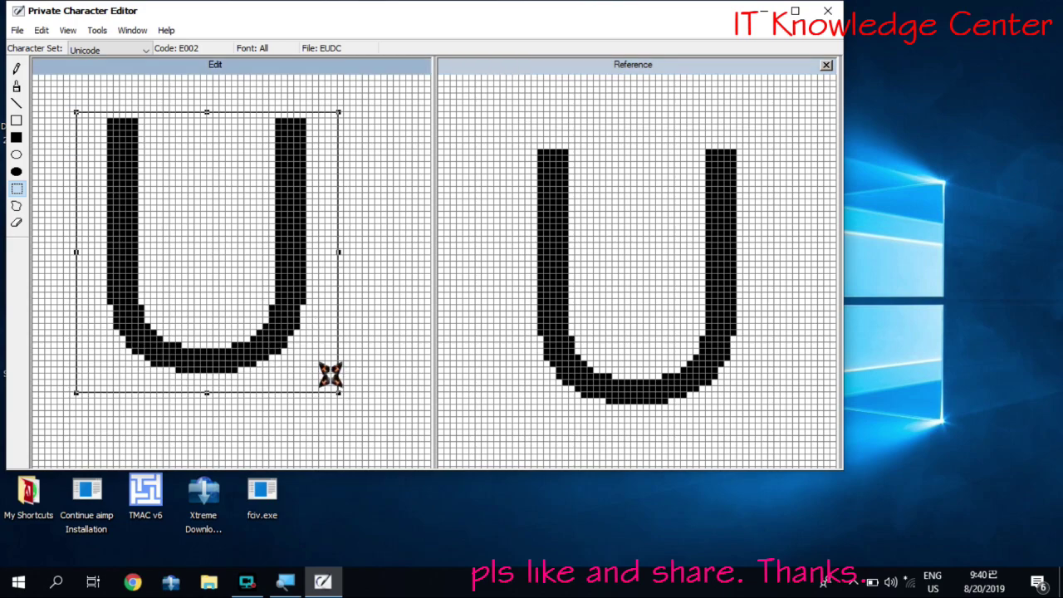
click(338, 393)
drag(83, 86, 388, 434)
drag(280, 302, 253, 299)
drag(218, 259, 224, 258)
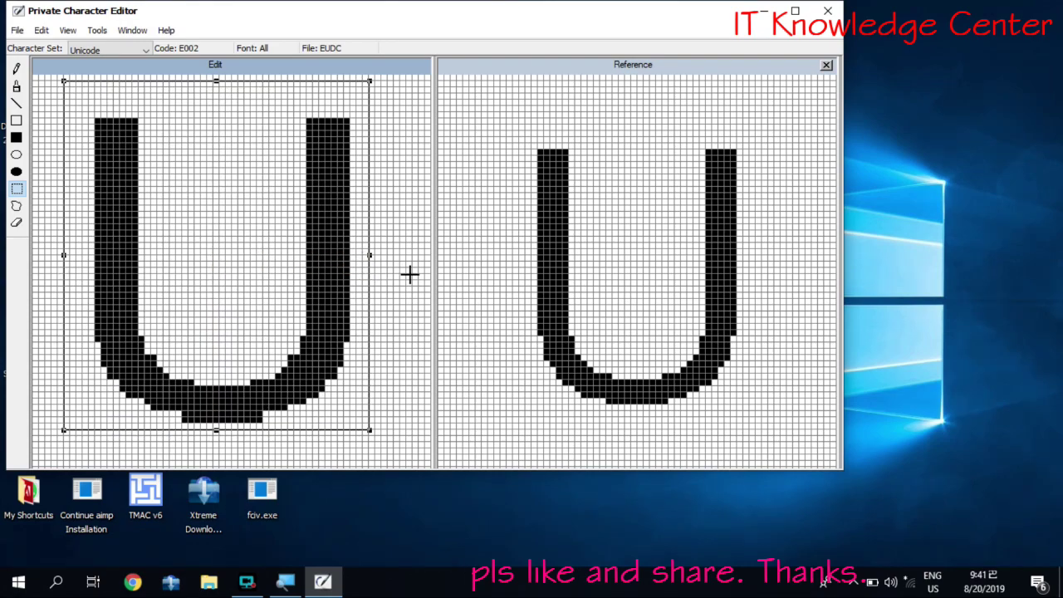
click(410, 274)
- Draw filled rectangles over the U: a bar across its upper arms, a central vertical bar, a base bar and a thick band across its lower half
click(16, 137)
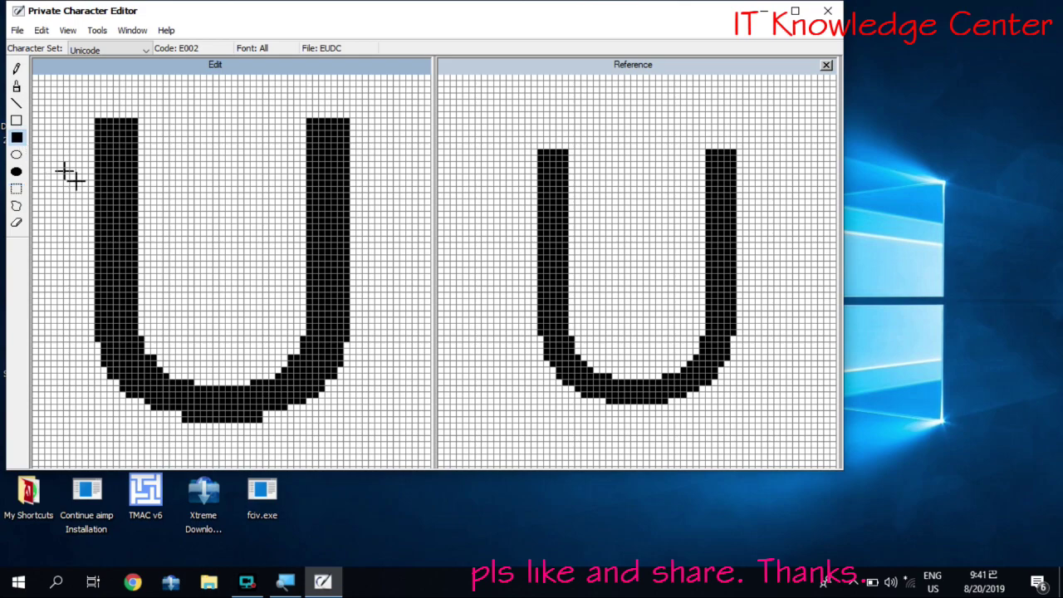
drag(38, 143, 415, 197)
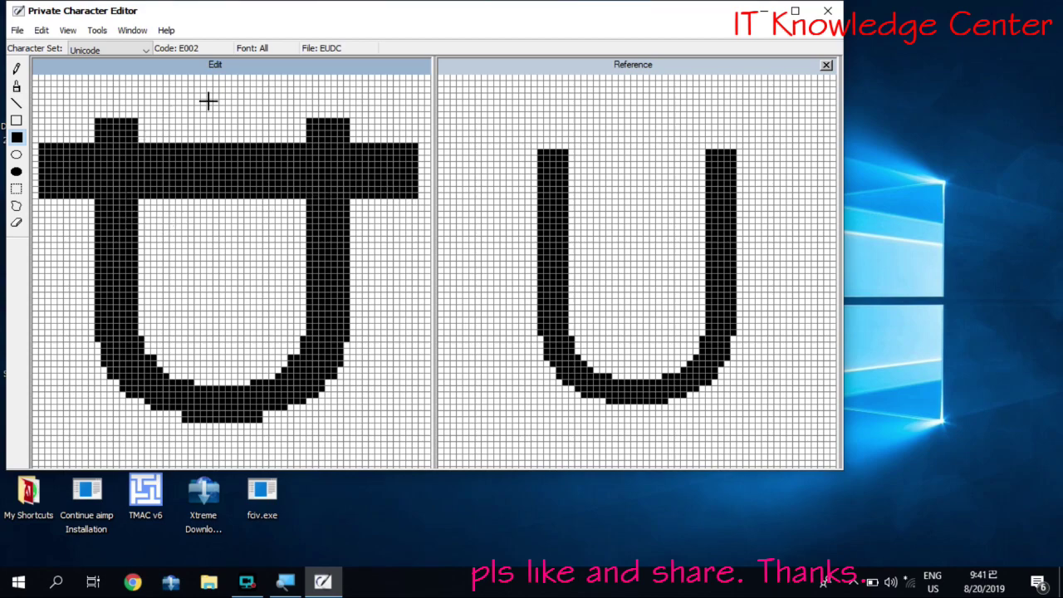
drag(202, 78, 232, 350)
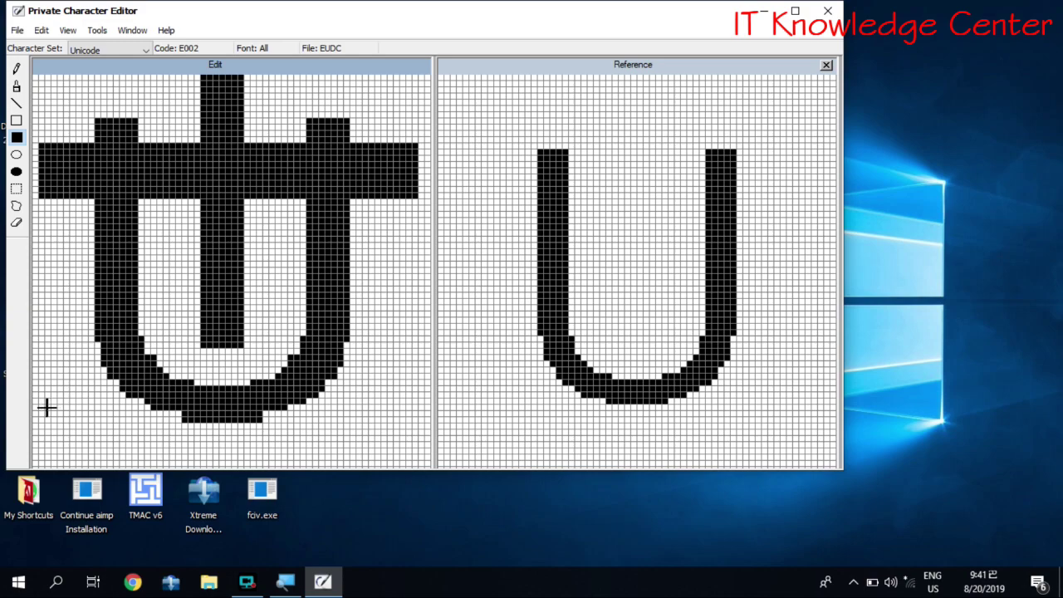
drag(46, 418, 426, 444)
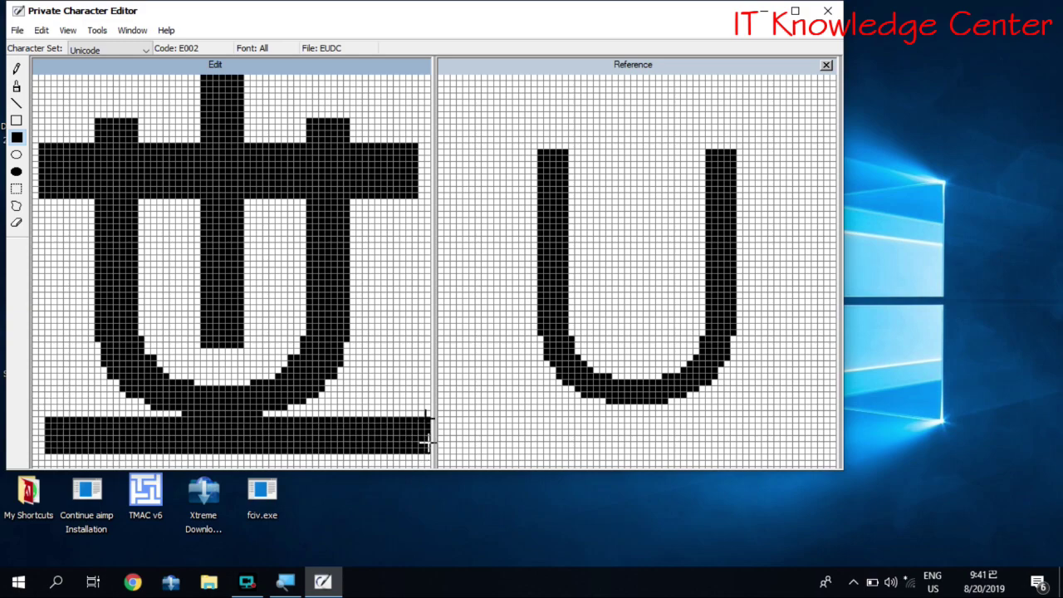
drag(37, 278, 441, 375)
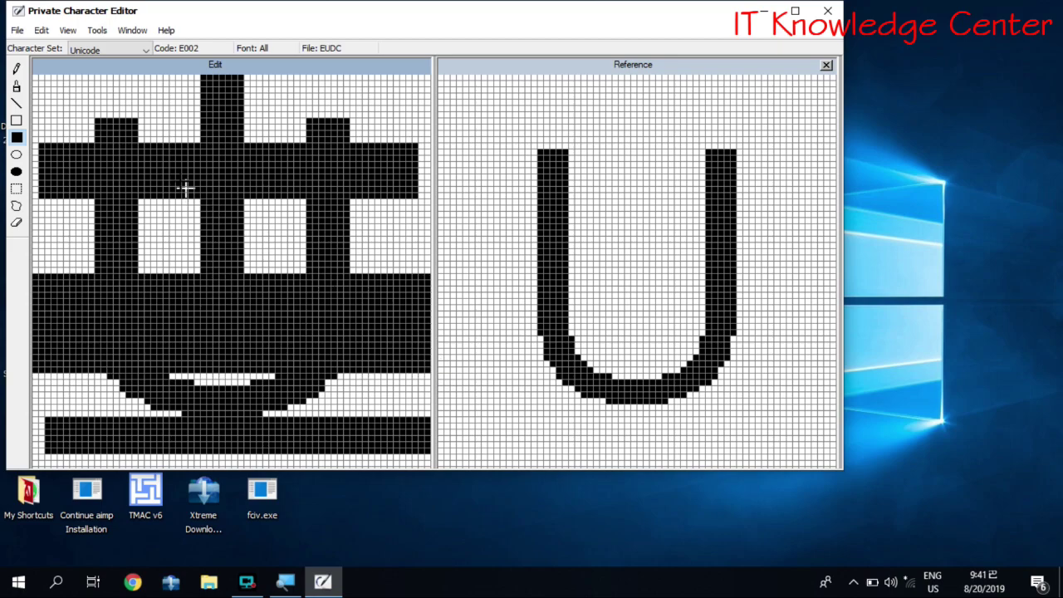
- Save the finished drawing as the custom character at code E002
click(18, 30)
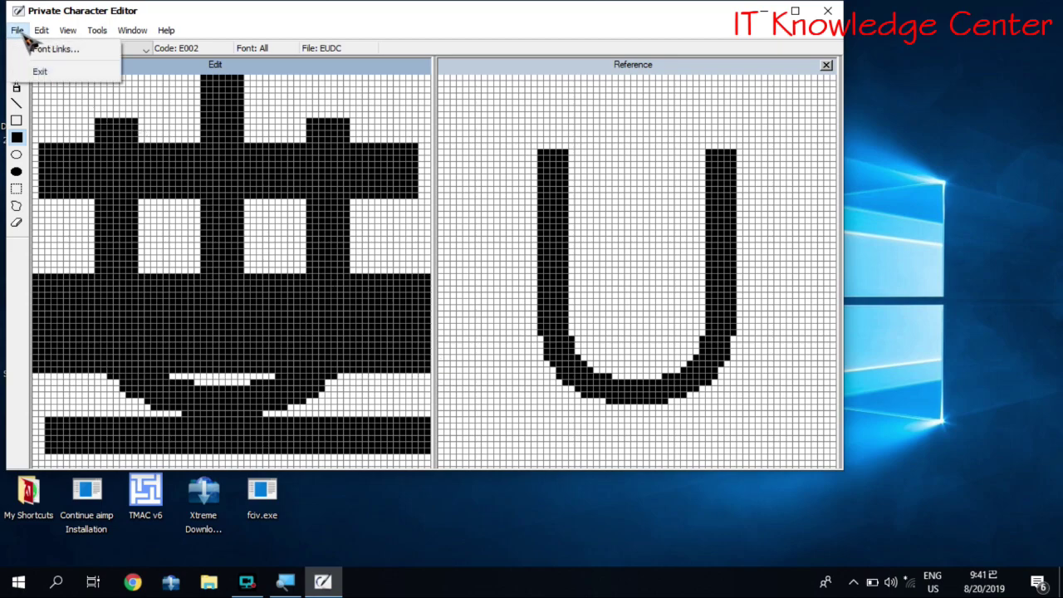
mouse_move(42, 31)
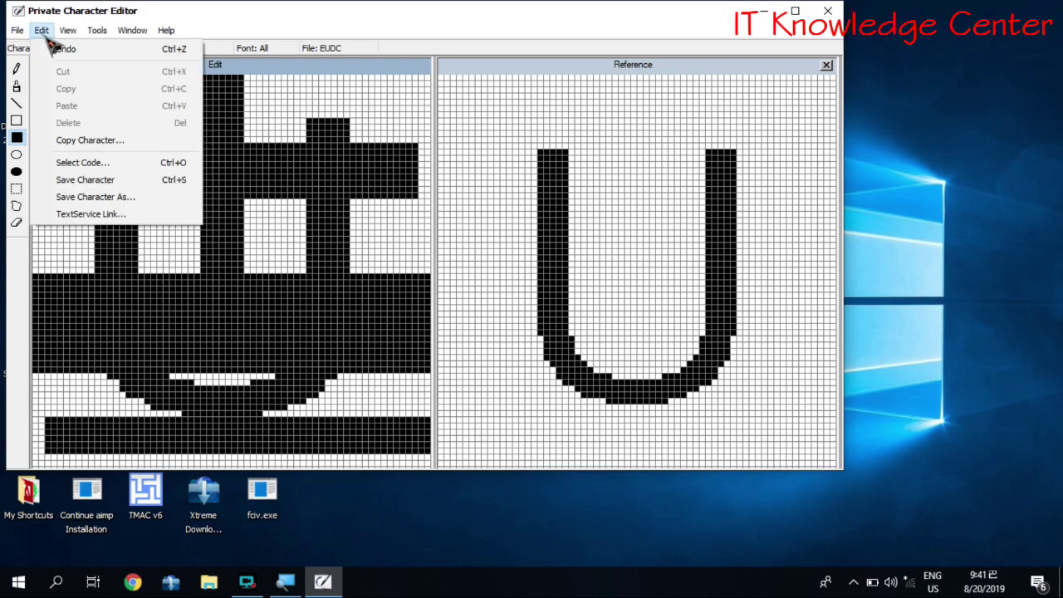
click(103, 183)
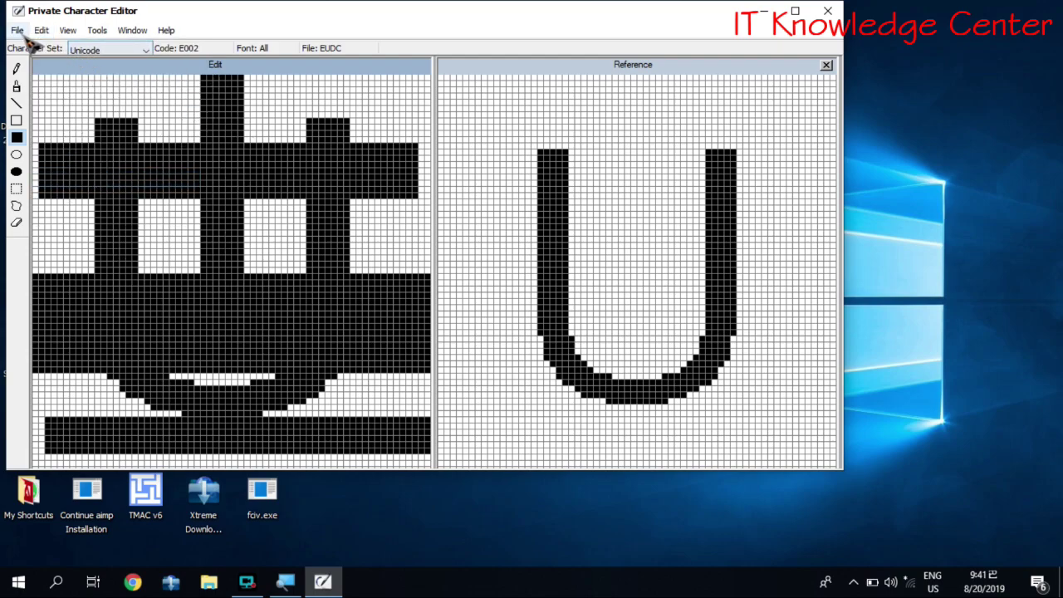
- Open the Copy Character dialog and look up the character with code E002
click(43, 35)
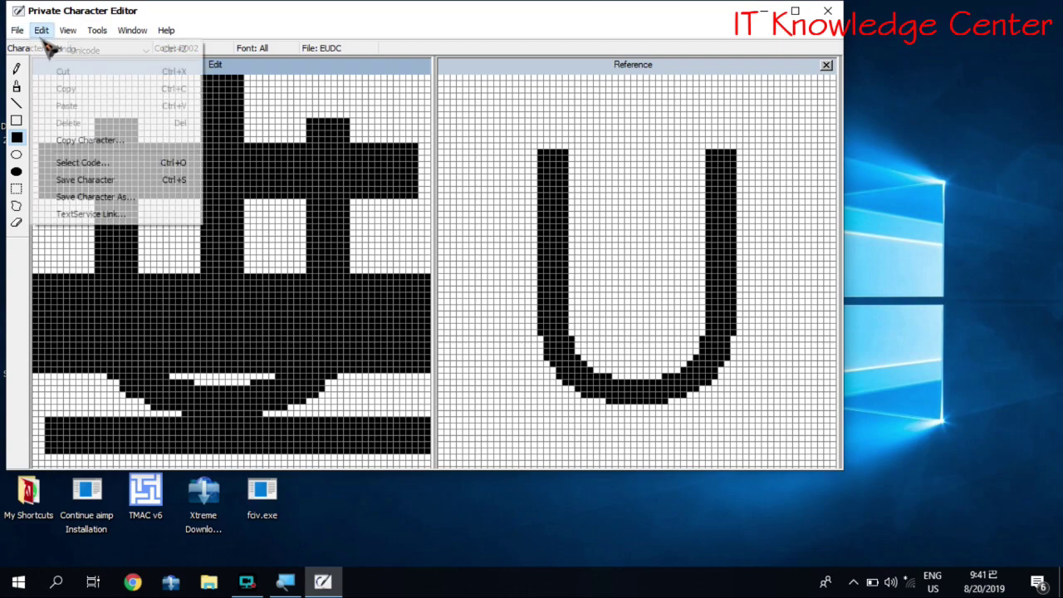
click(18, 30)
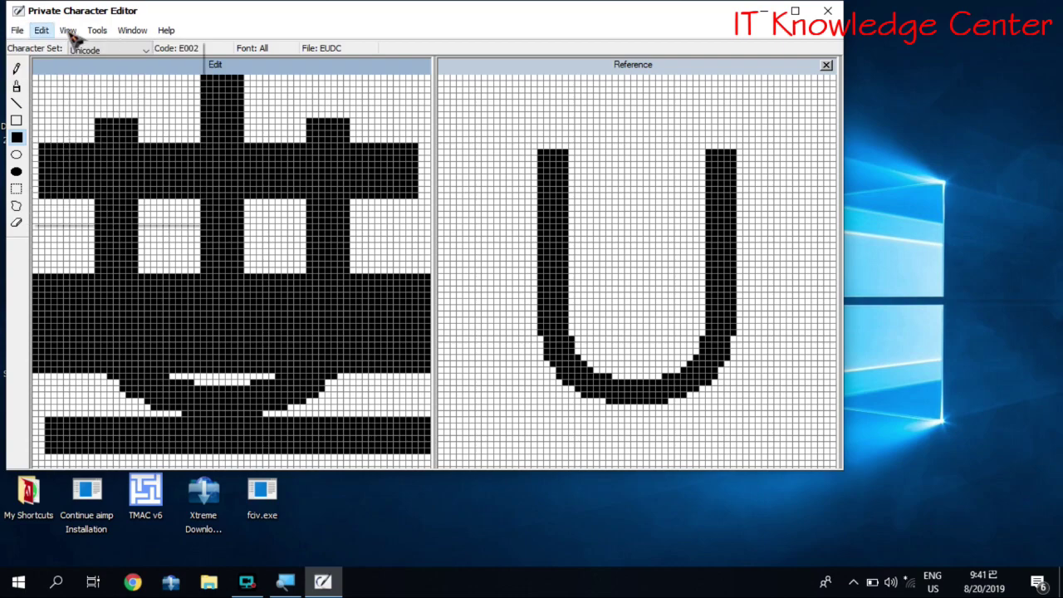
click(41, 31)
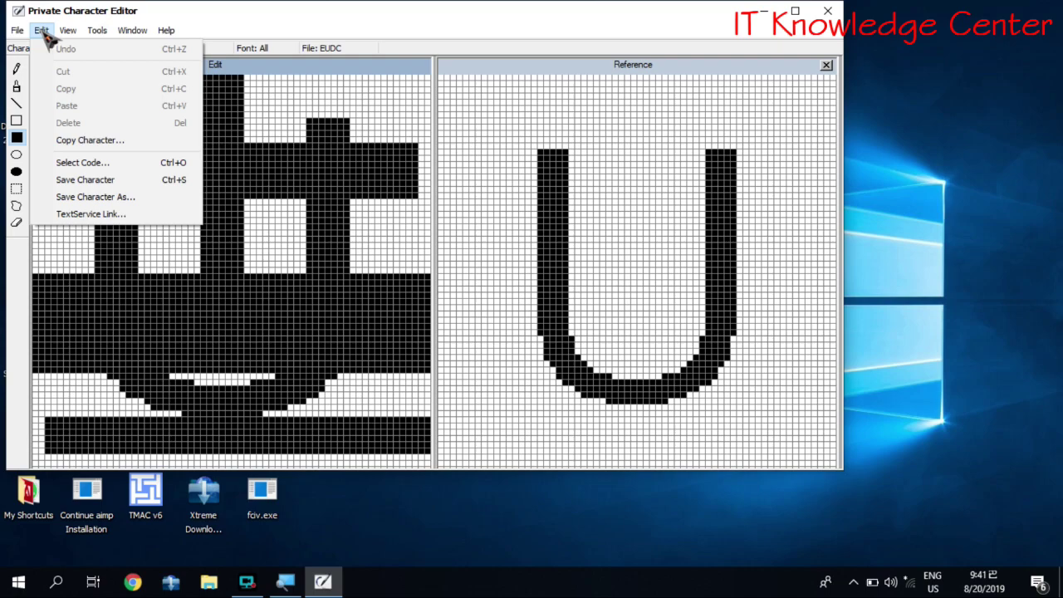
click(90, 141)
drag(321, 100, 363, 103)
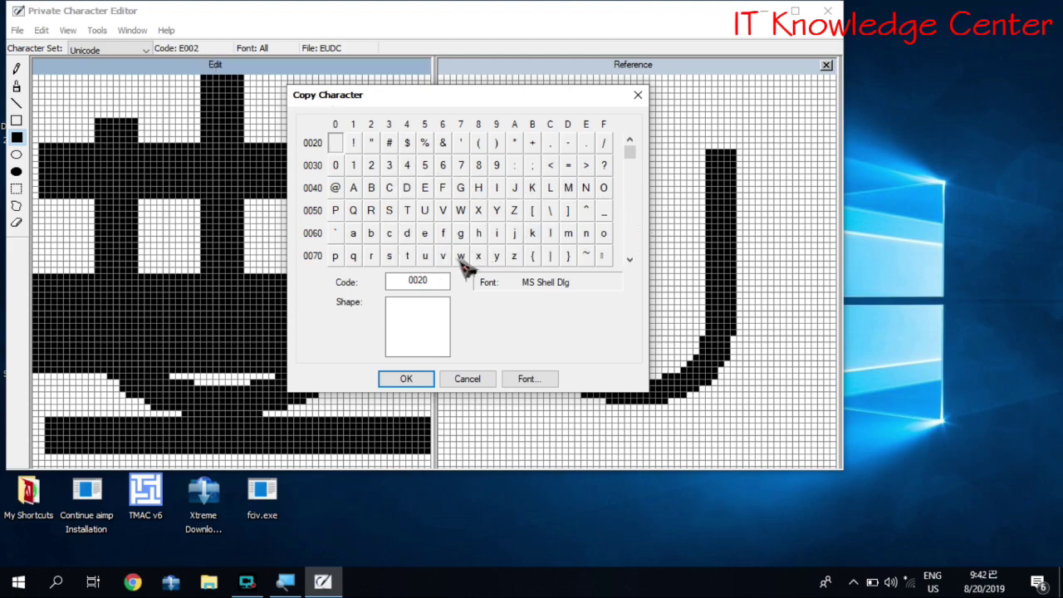
double_click(431, 282)
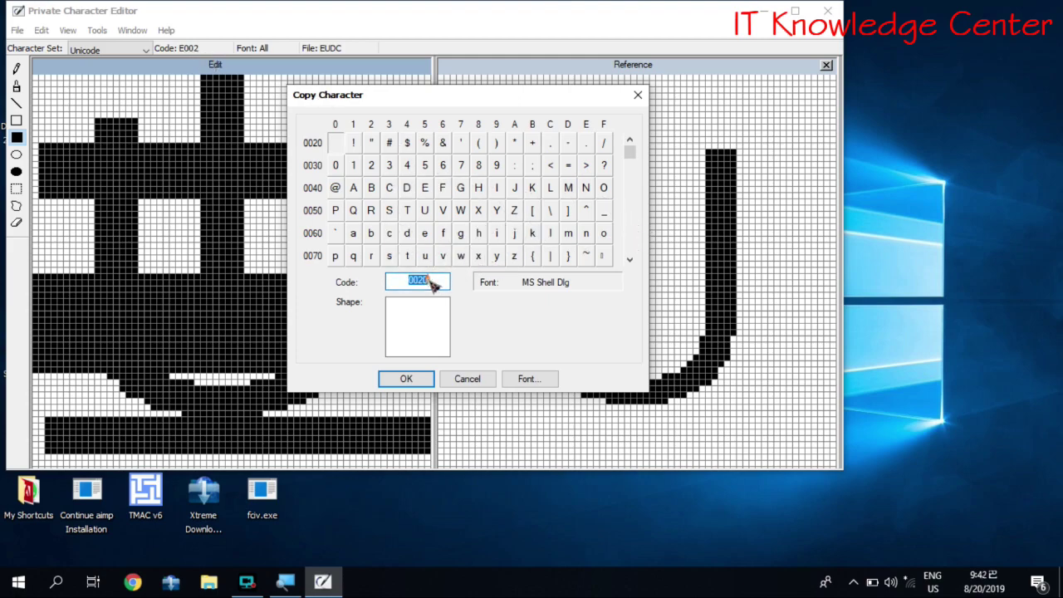
text(E002)
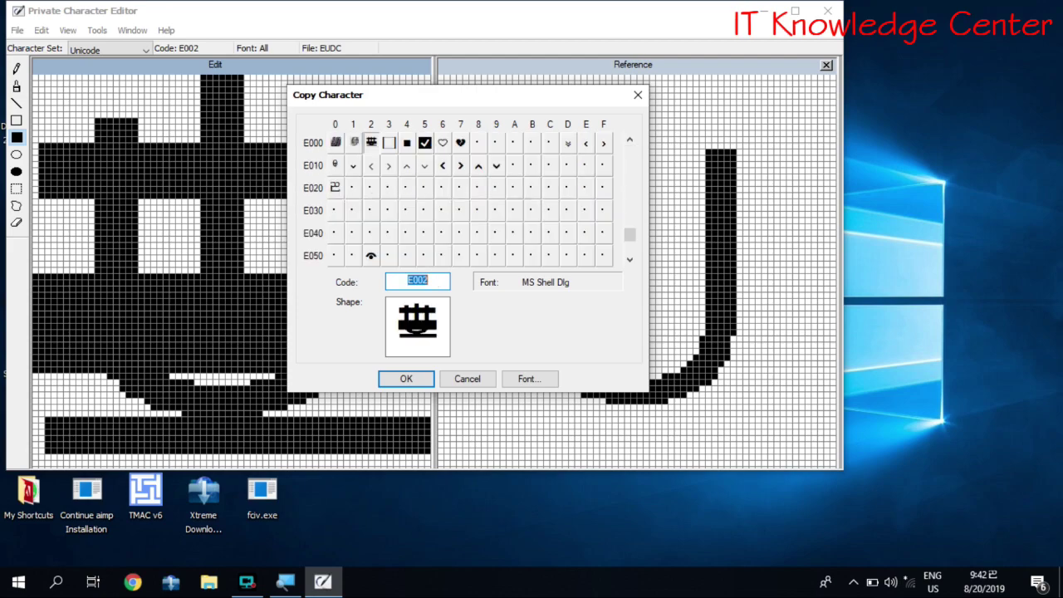
- Select the E002 glyph in the shape preview and copy it to the clipboard
click(413, 331)
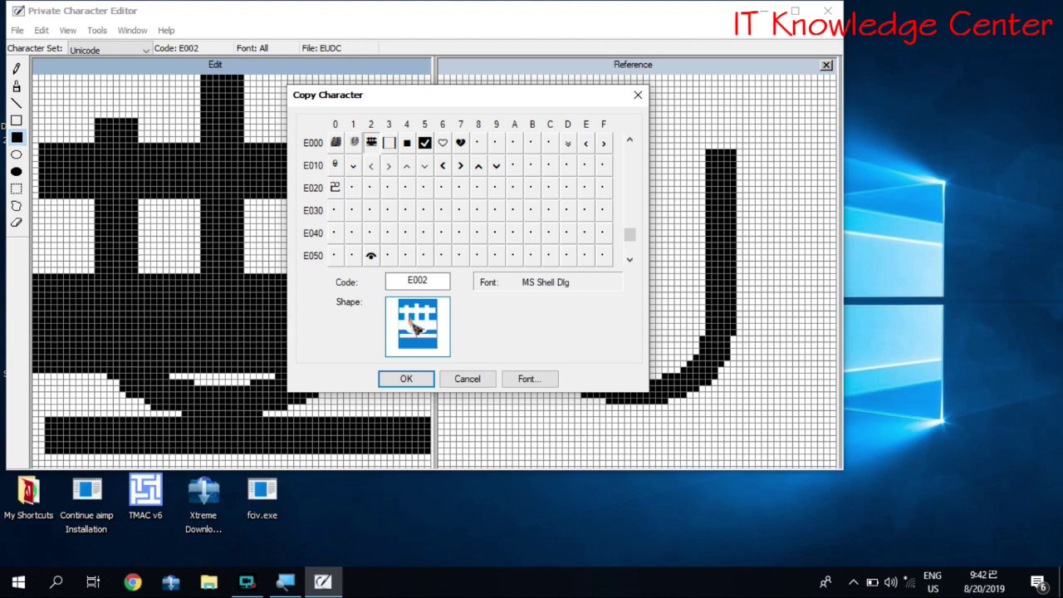
right_click(437, 321)
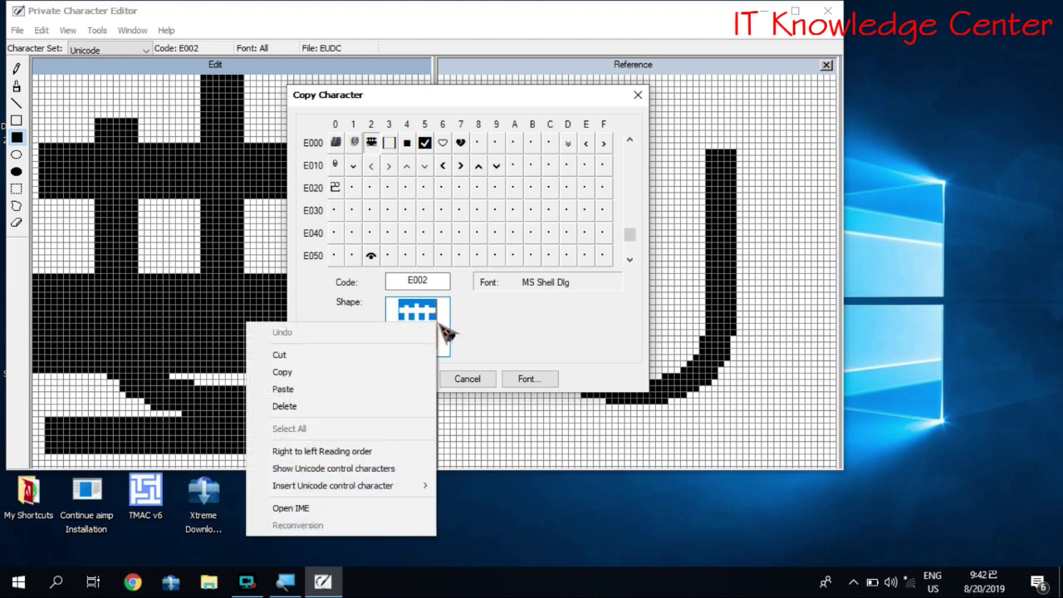
click(392, 372)
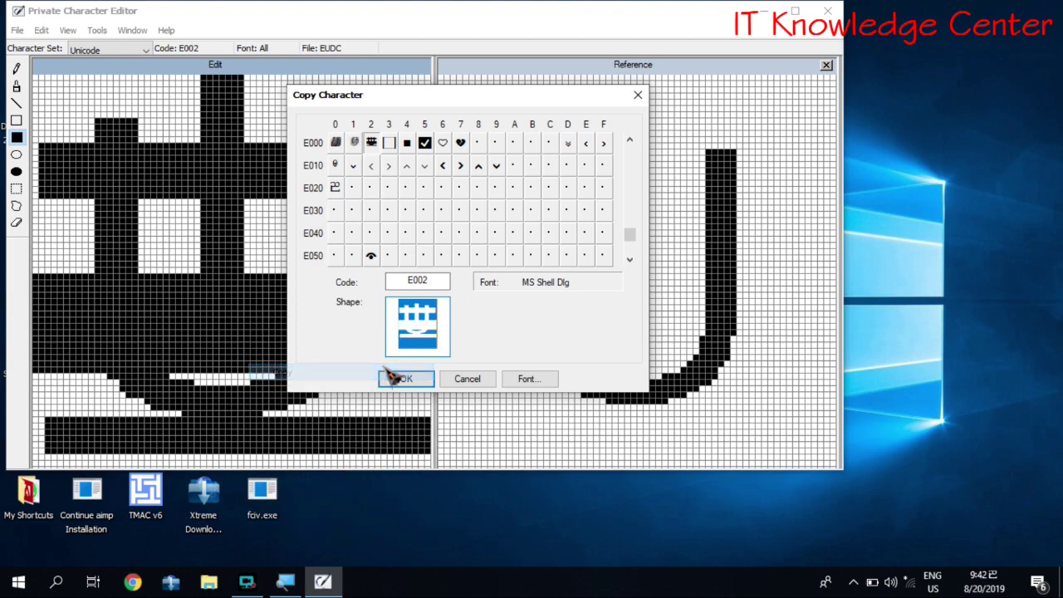
right_click(420, 336)
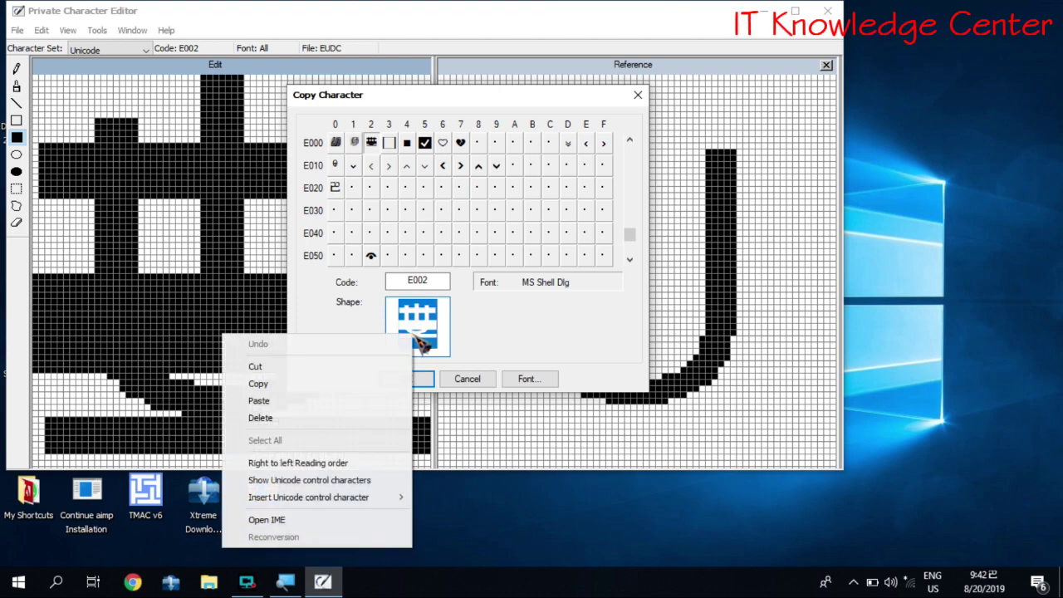
click(380, 383)
double_click(434, 282)
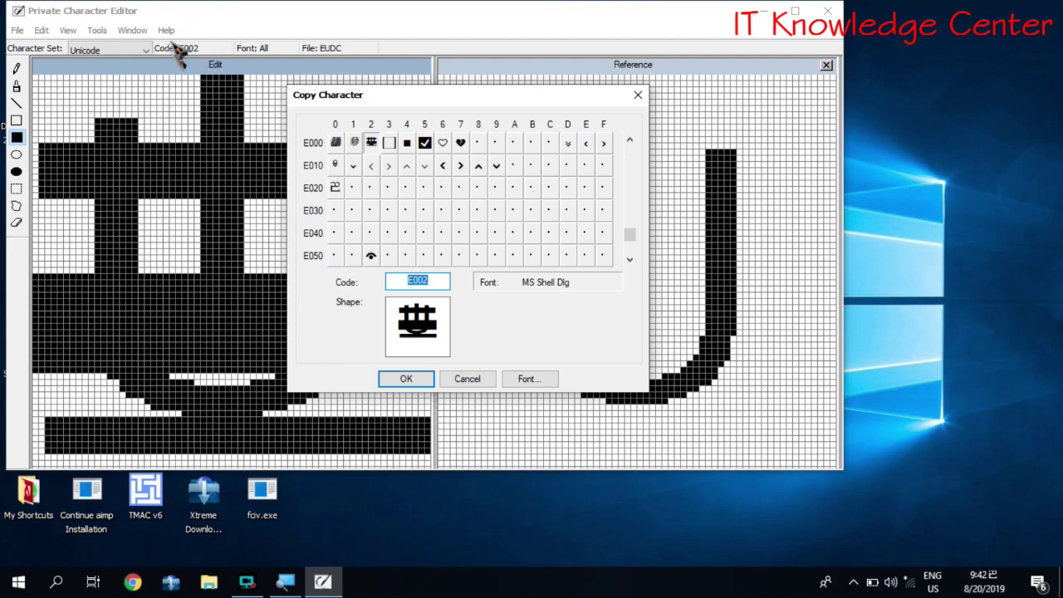
click(425, 320)
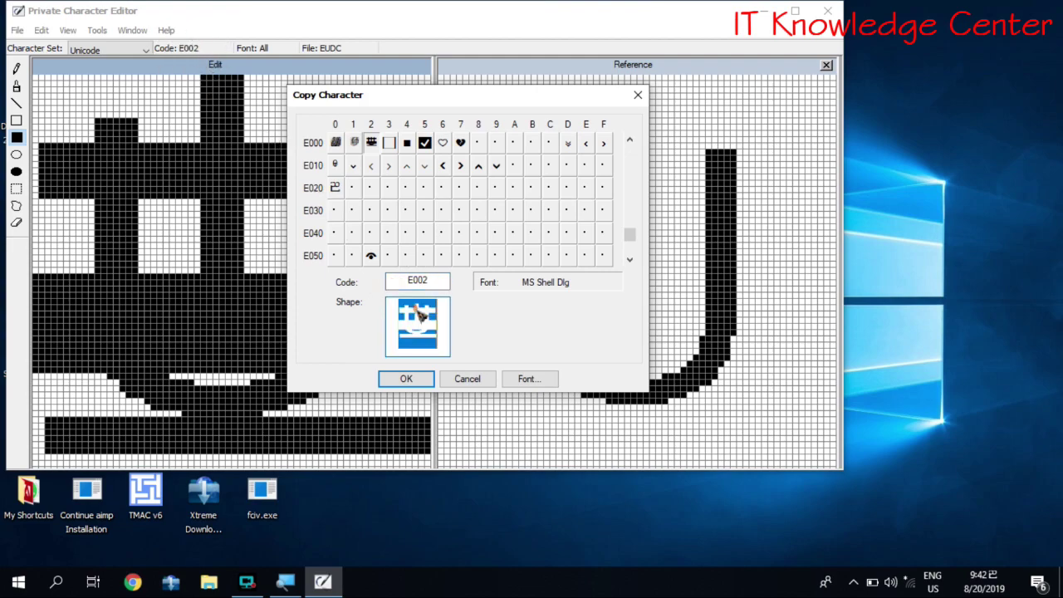
right_click(426, 323)
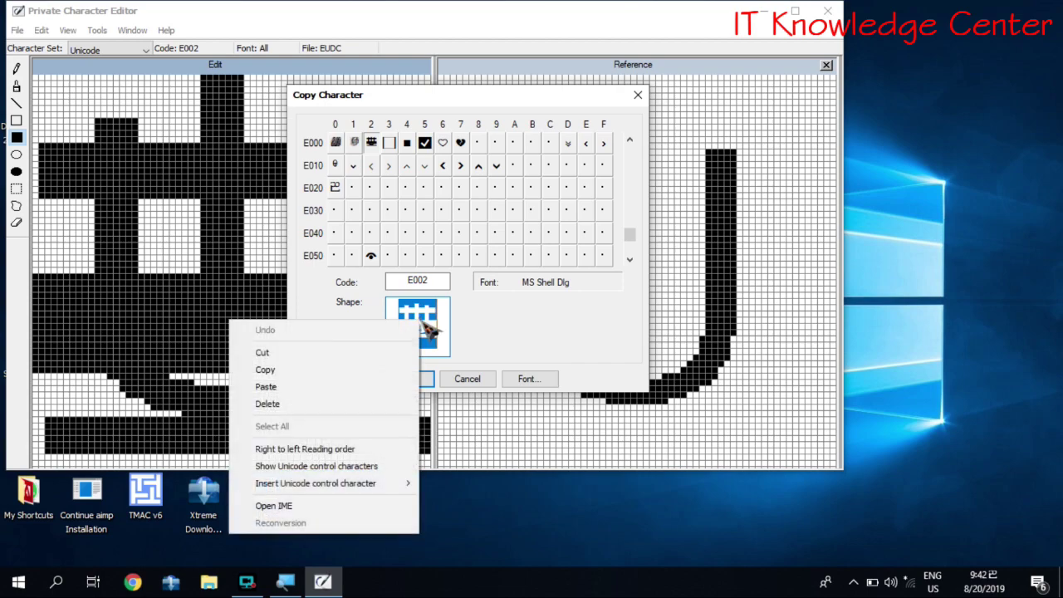
click(371, 371)
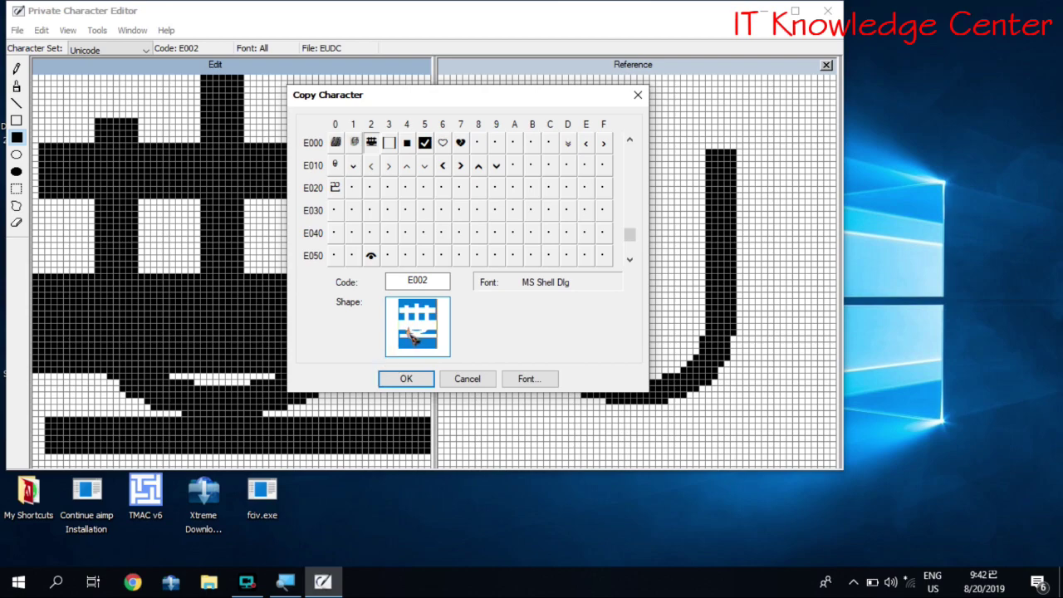
click(439, 332)
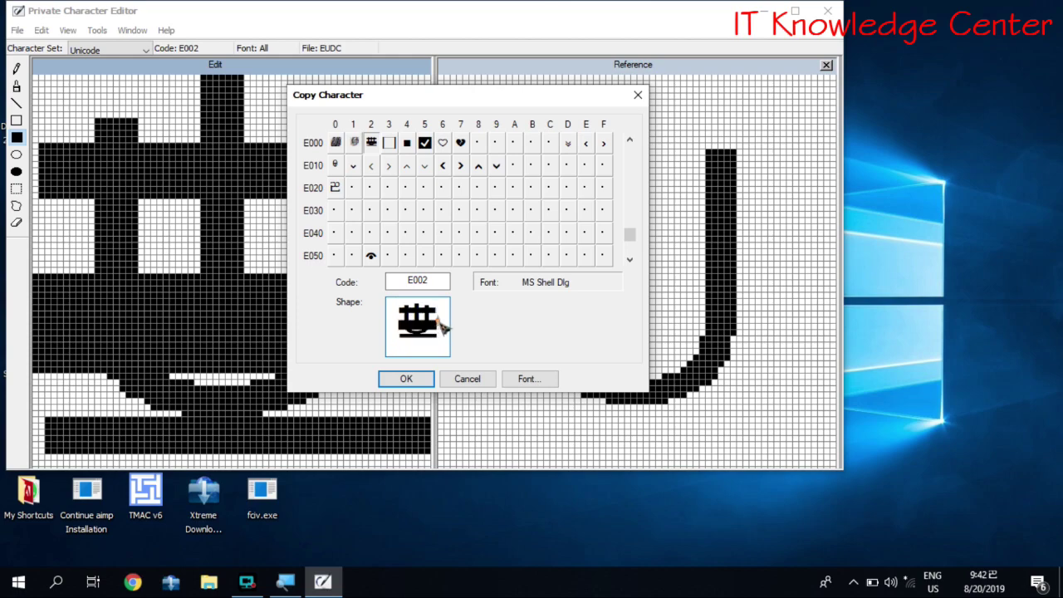
click(430, 327)
right_click(425, 328)
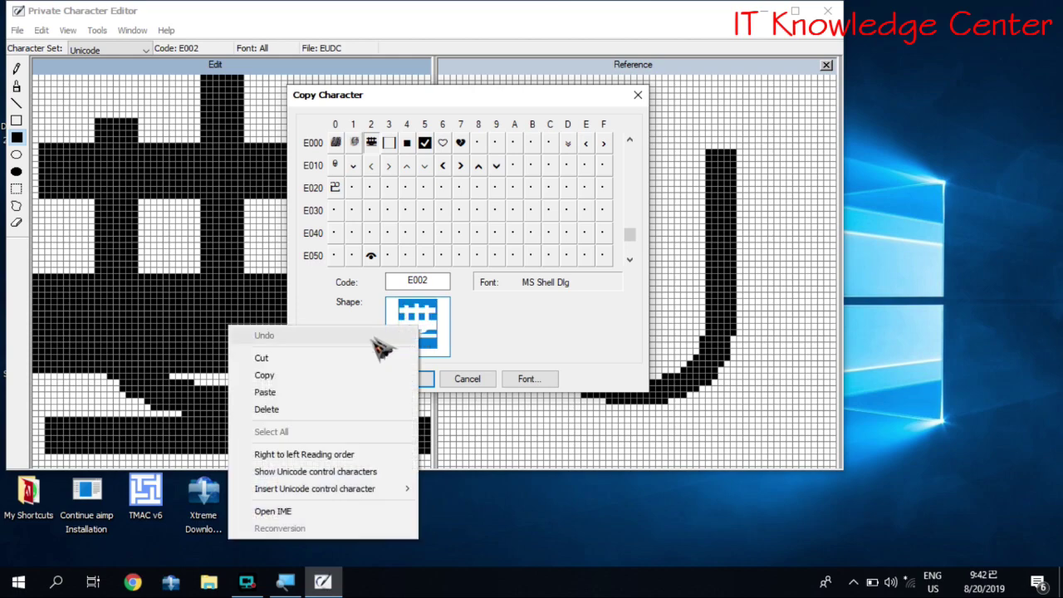
click(363, 378)
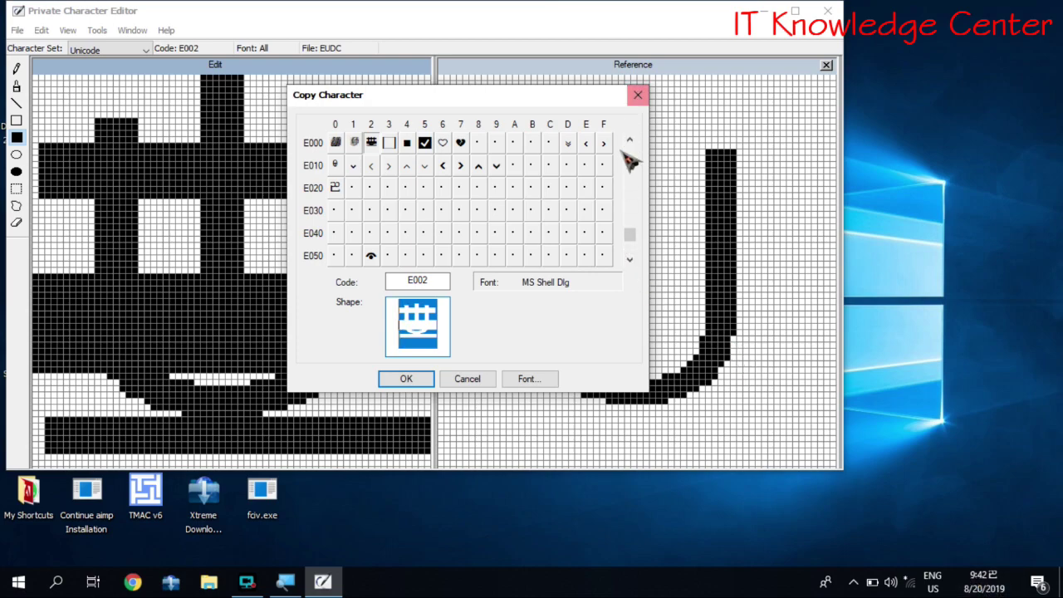
- Open the Windows Date and Time settings by running timedate.cpl
key(super+r)
text(tiem)
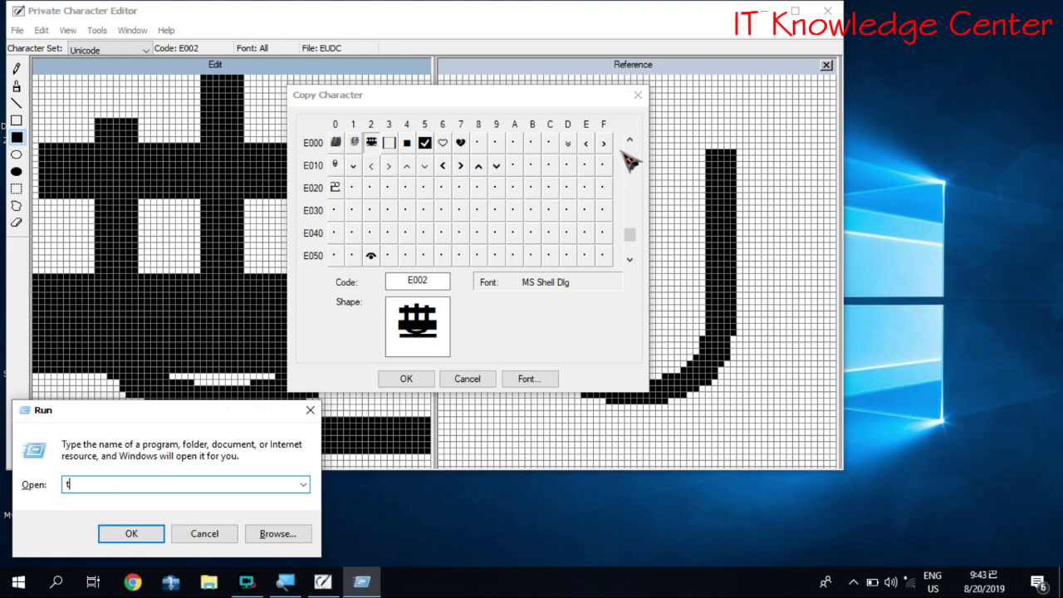
key(BackSpace)
key(BackSpace)
text(medate.cpl)
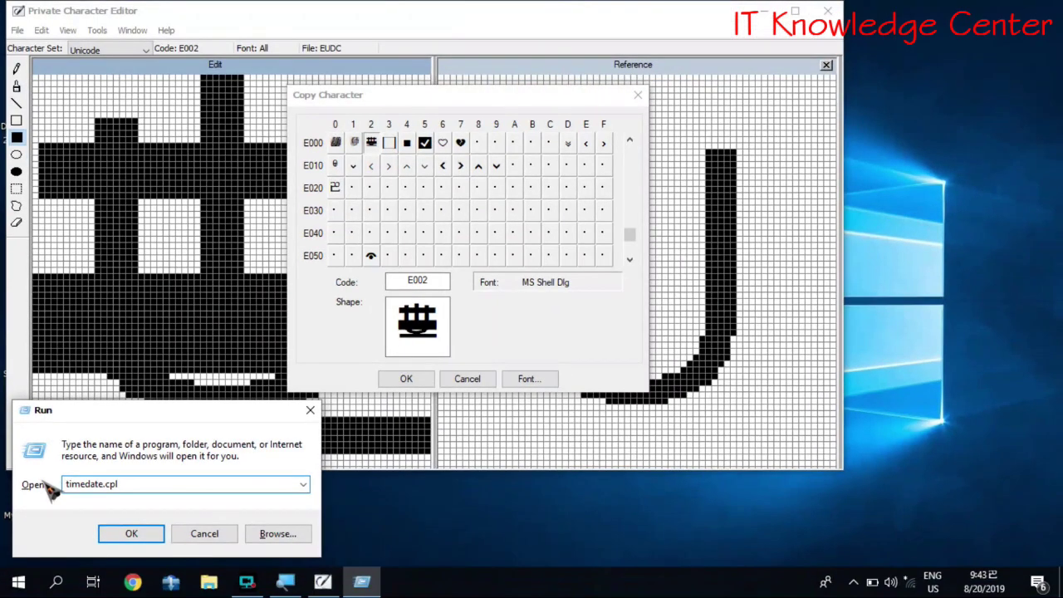
click(132, 537)
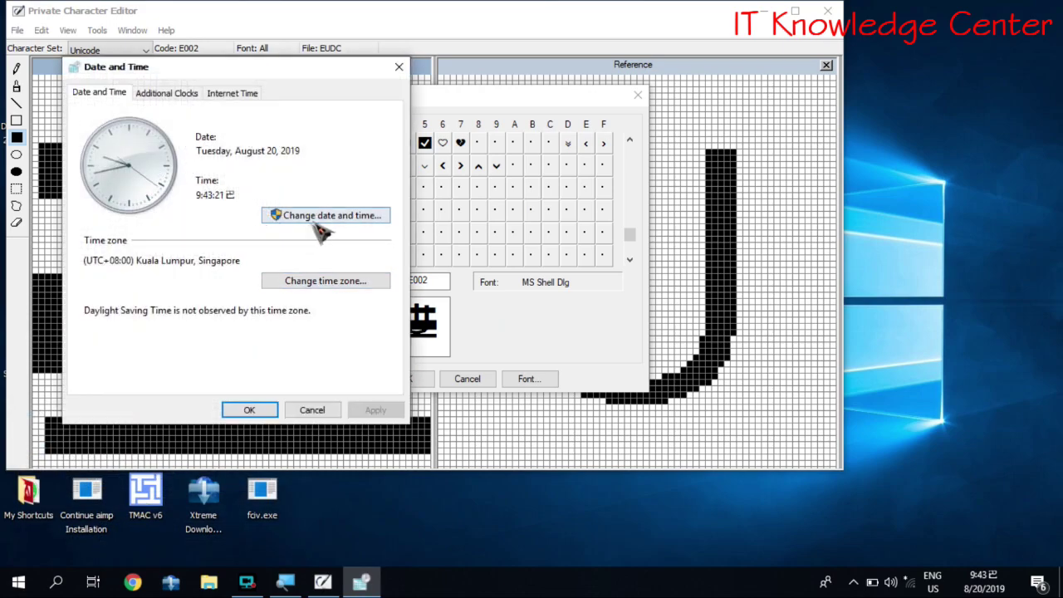
- Go through the date and time change and calendar settings to the additional regional settings and show the time formats
click(317, 218)
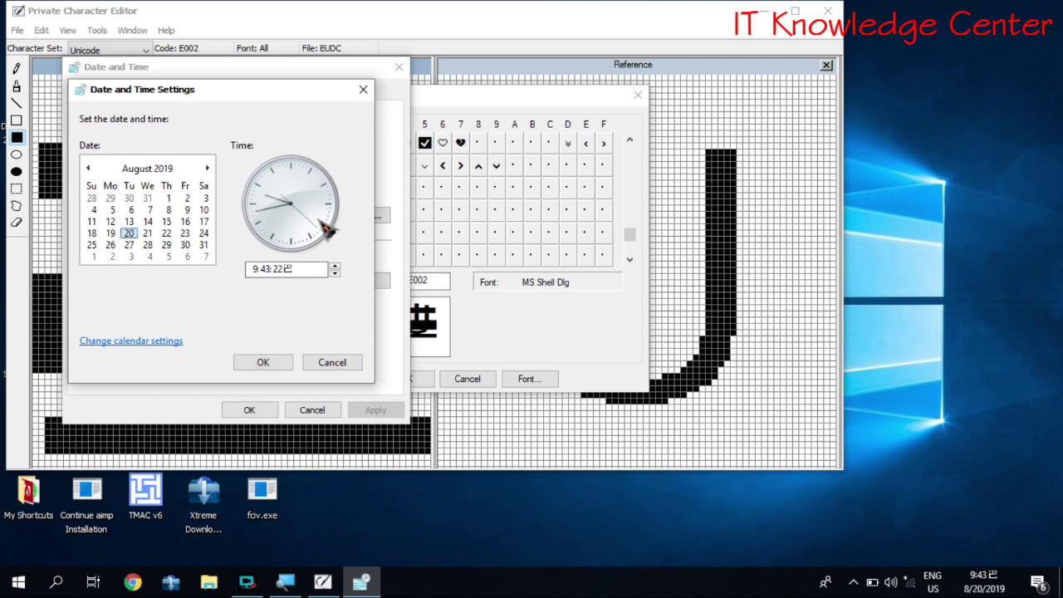
click(152, 343)
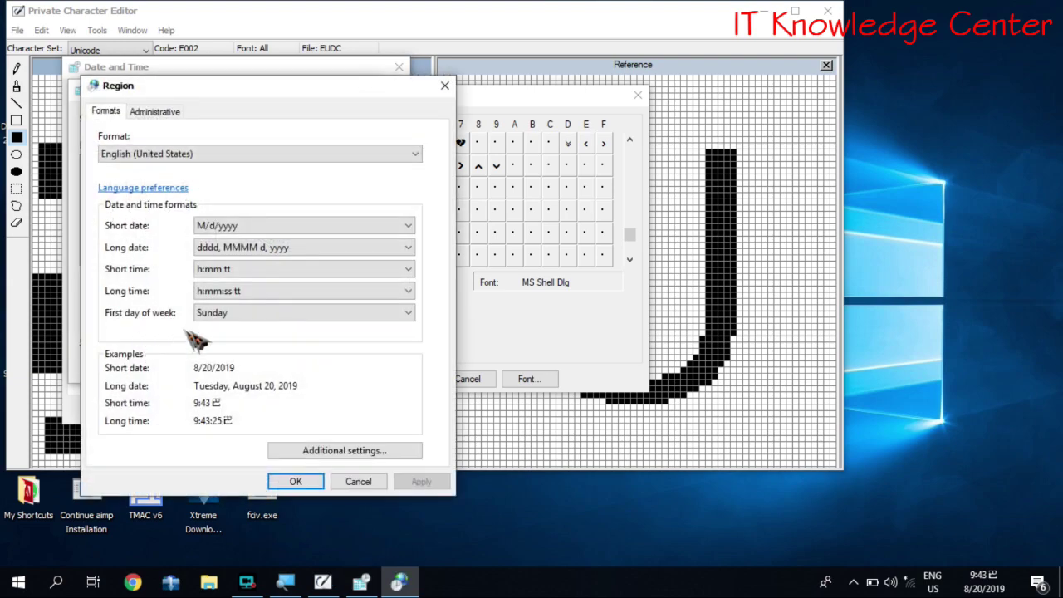
click(342, 453)
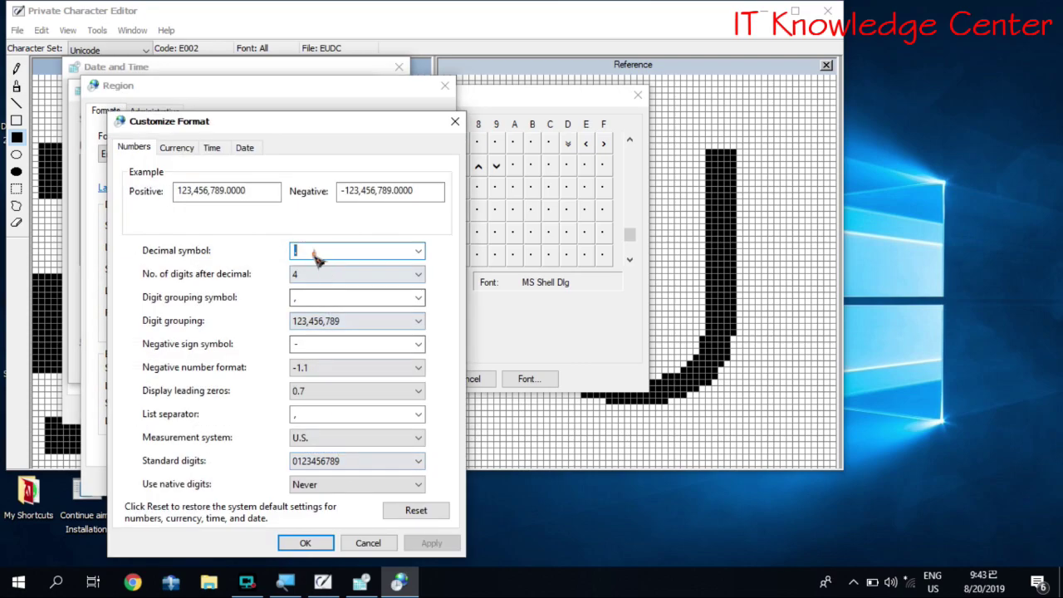
click(218, 154)
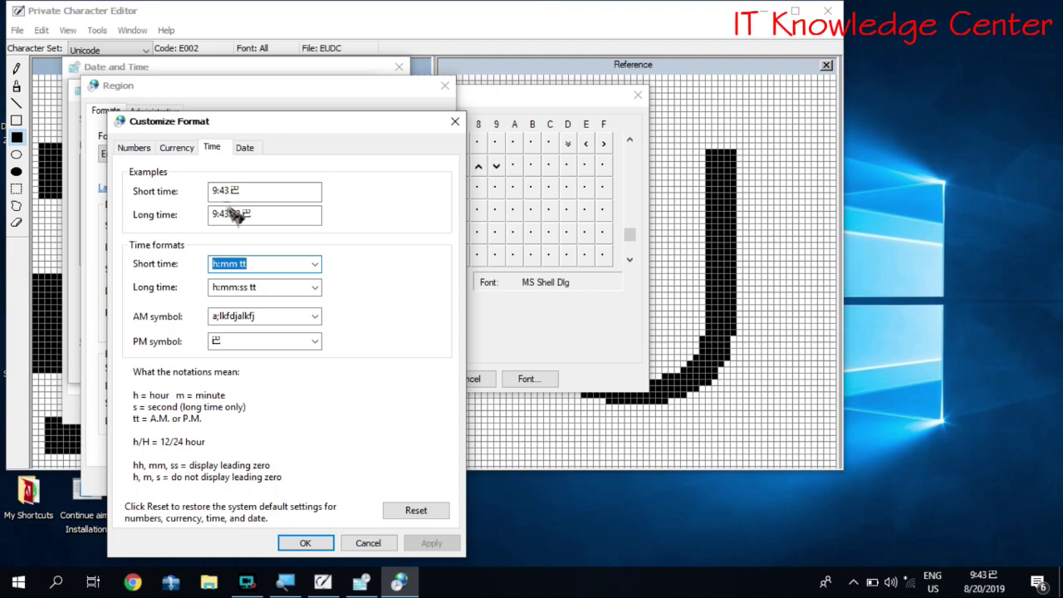
- Replace the AM symbol's text with abc\ and clear the field
click(265, 320)
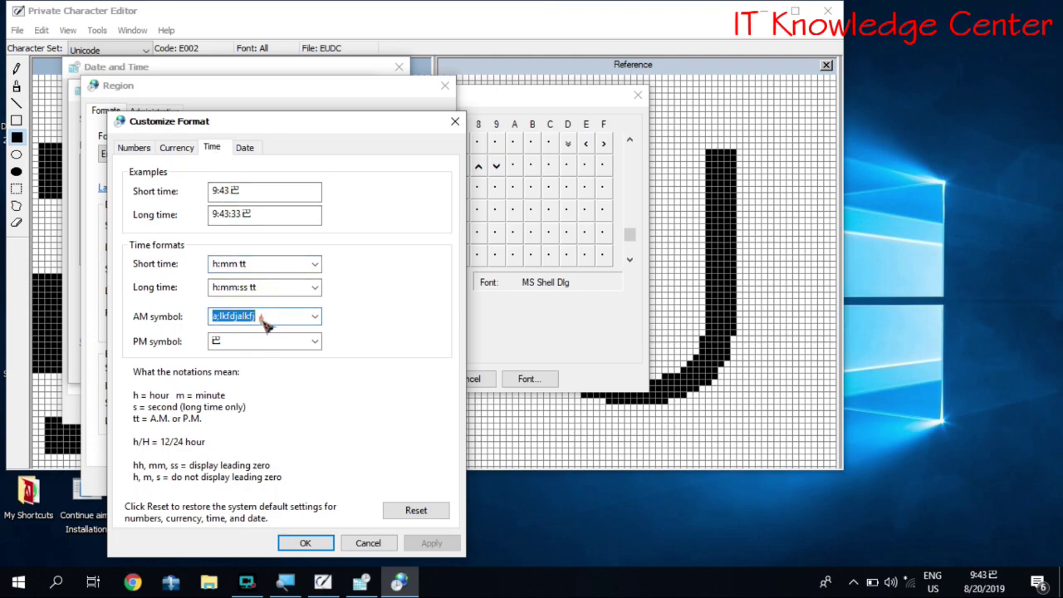
text(abc)
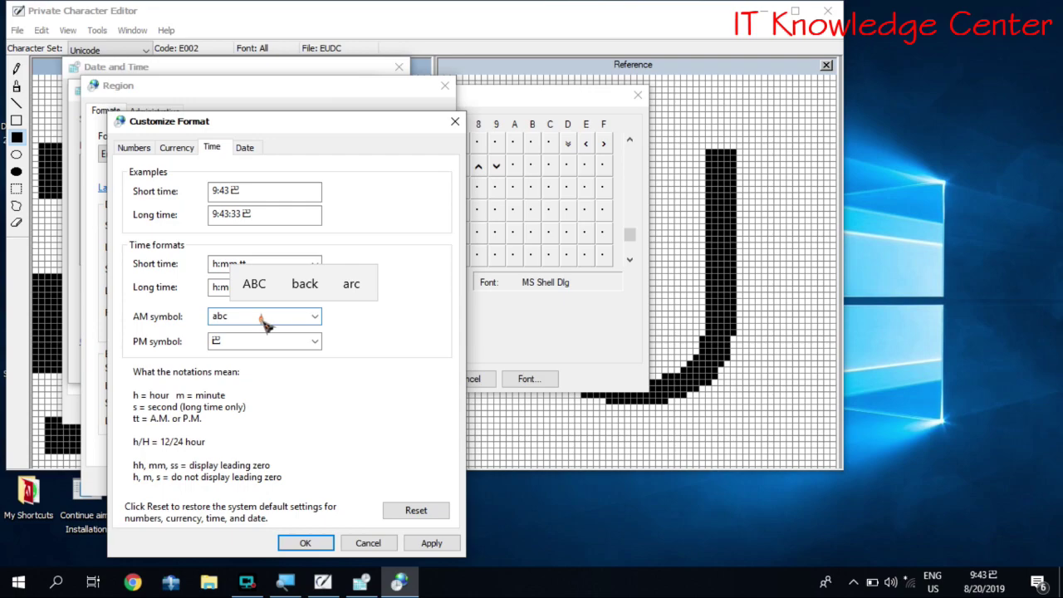
text(\\)
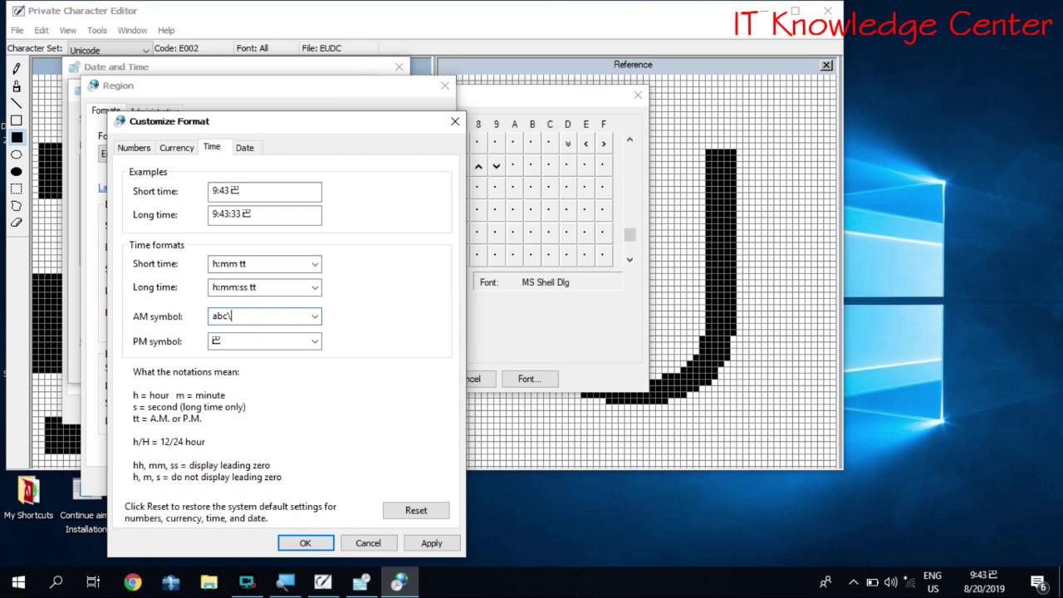
- Replace the PM symbol with the copied E002 character, apply the time format and close the Customize Format dialog
double_click(232, 346)
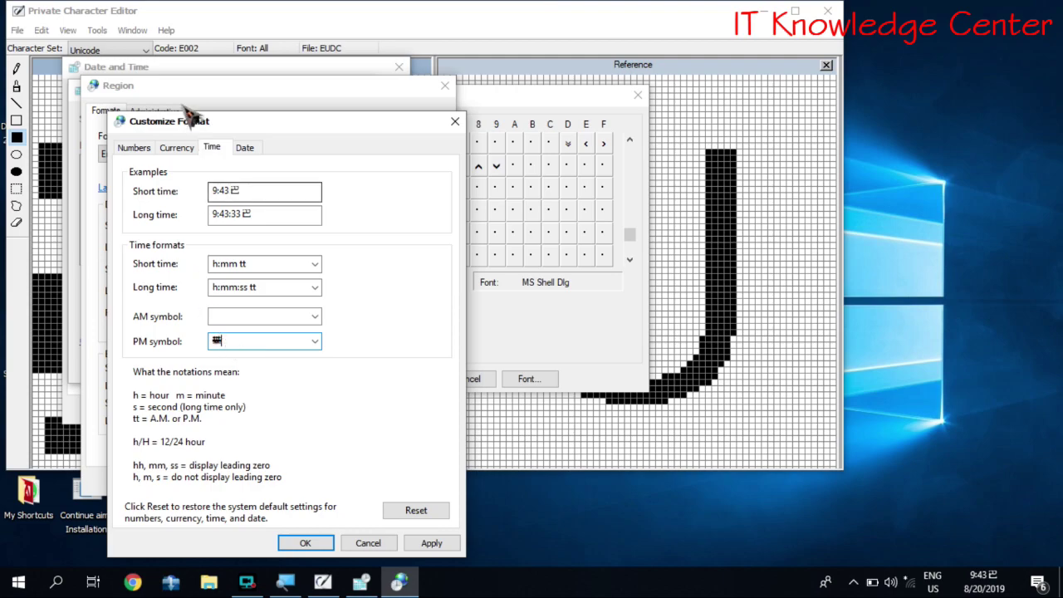
click(43, 178)
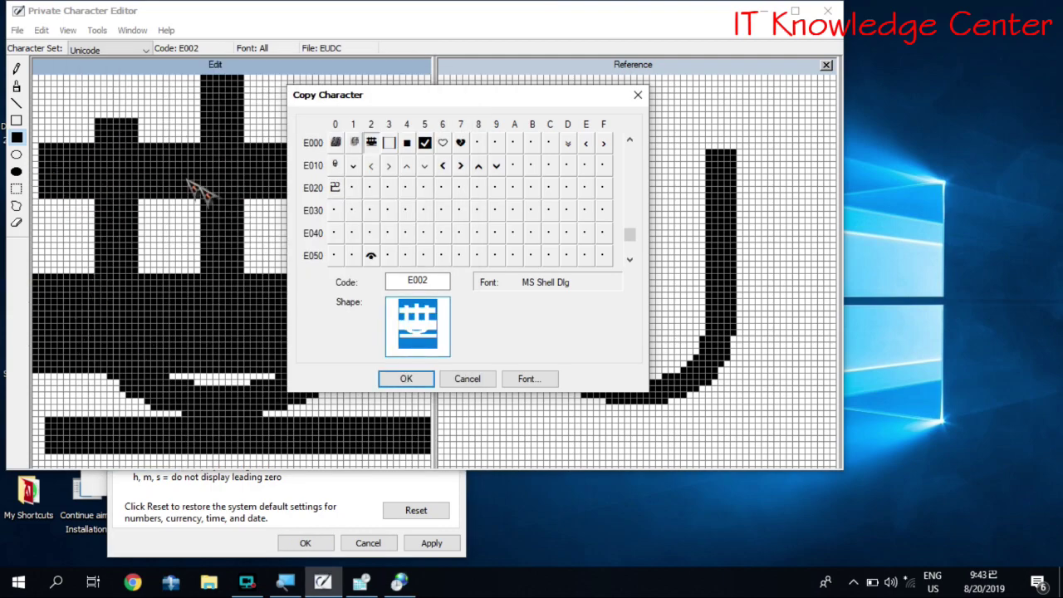
click(376, 532)
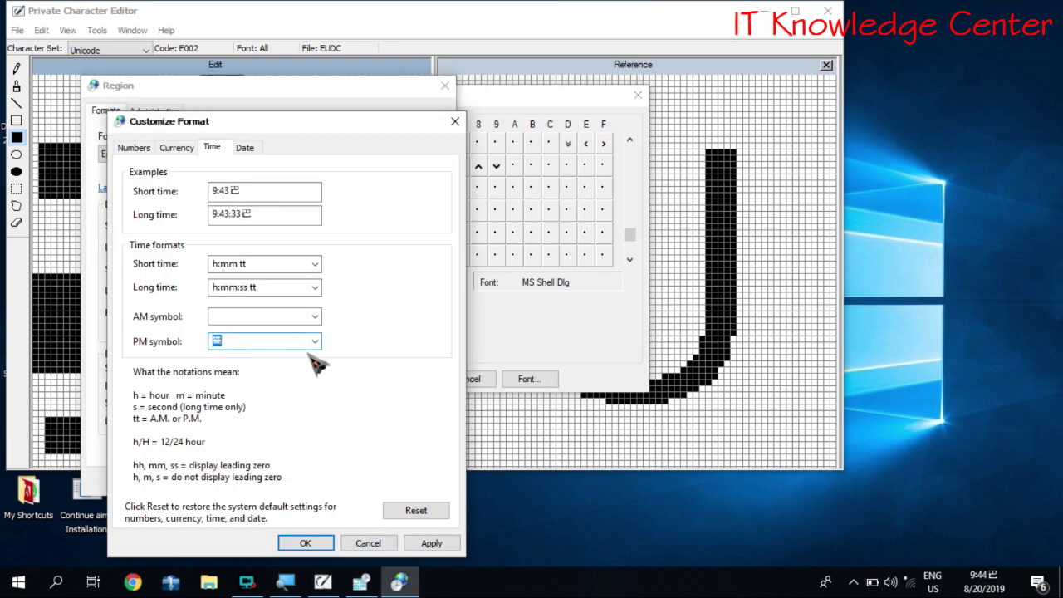
click(225, 343)
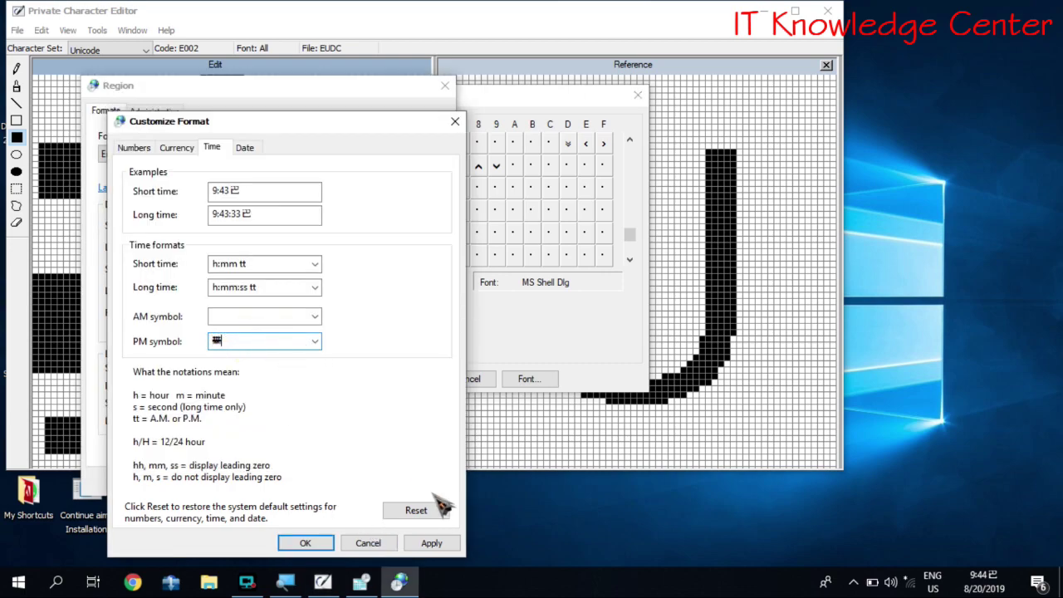
click(428, 544)
click(317, 543)
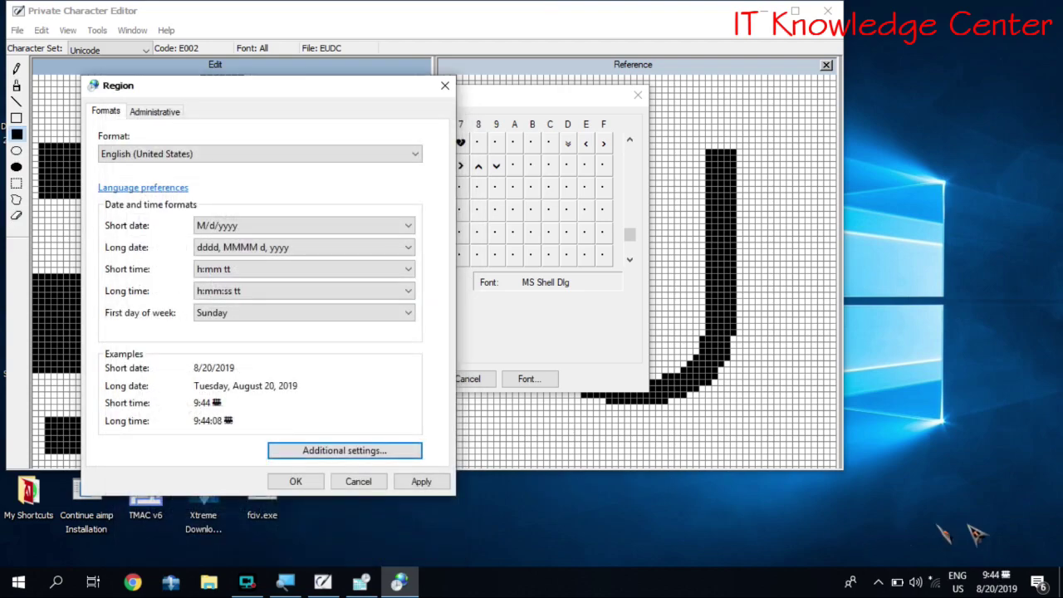
- Open the taskbar clock's calendar view to check how the custom PM symbol appears beside the time
mouse_move(1014, 584)
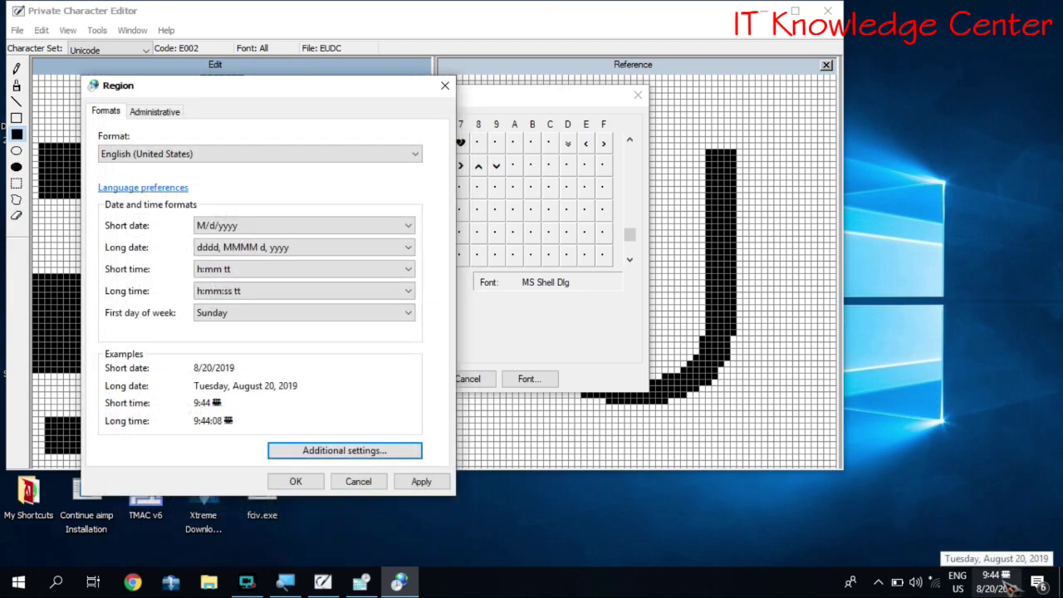
click(1008, 584)
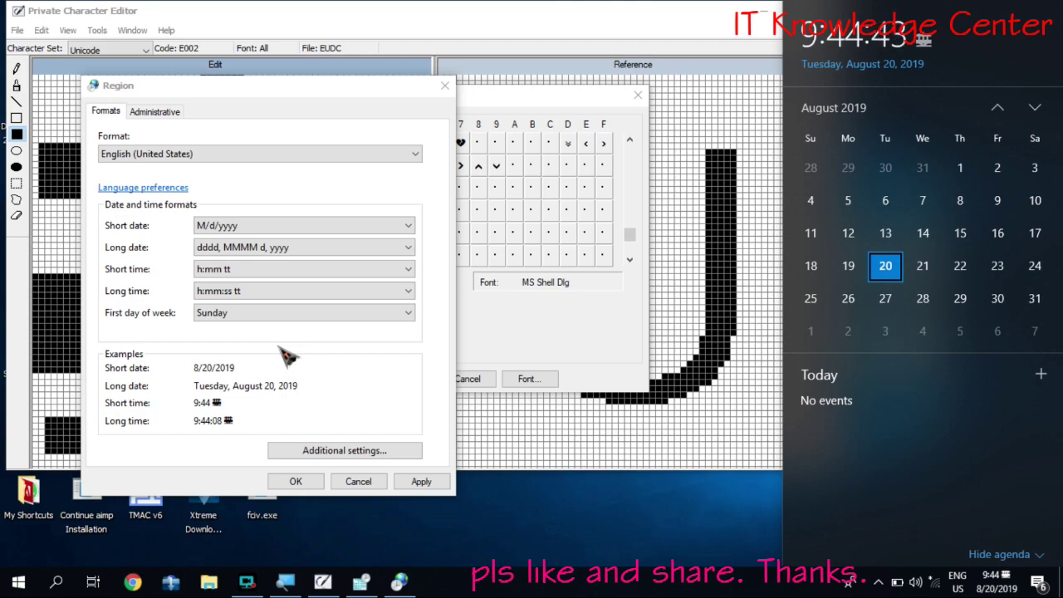
- Run notepad to open a blank Notepad document
key(super+r)
text(notepad)
key(Return)
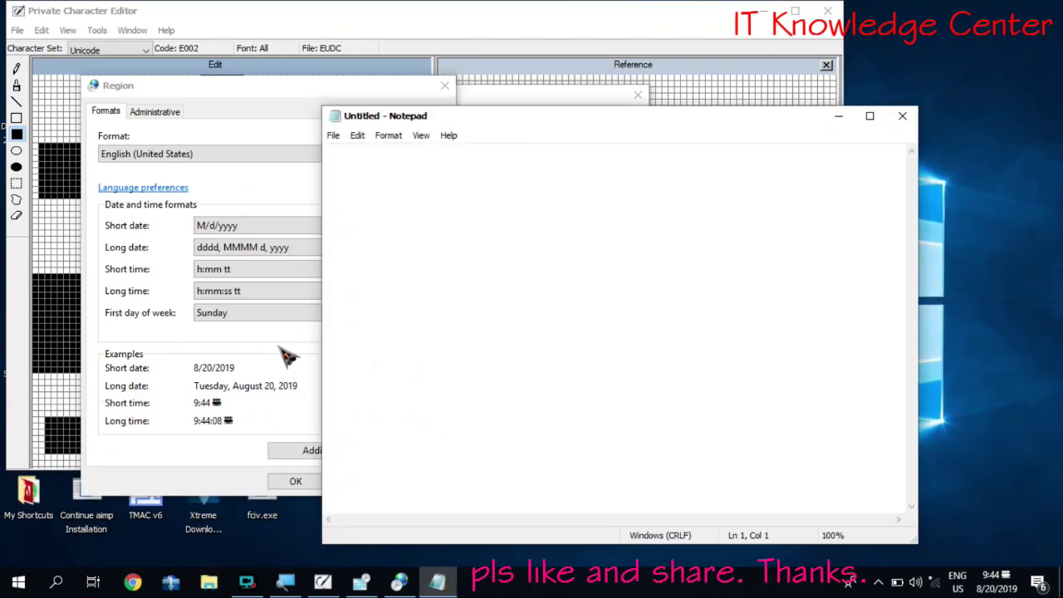
text(hat)
key(BackSpace)
key(BackSpace)
key(BackSpace)
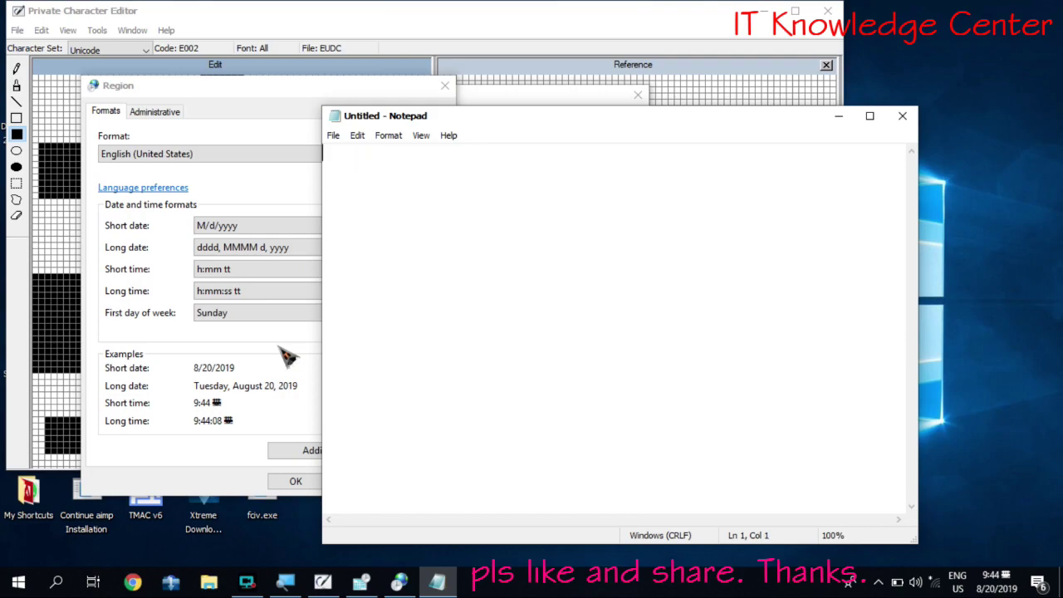
- Set the Notepad font to Times New Roman, keeping the Regular style and size 16
click(388, 136)
click(410, 171)
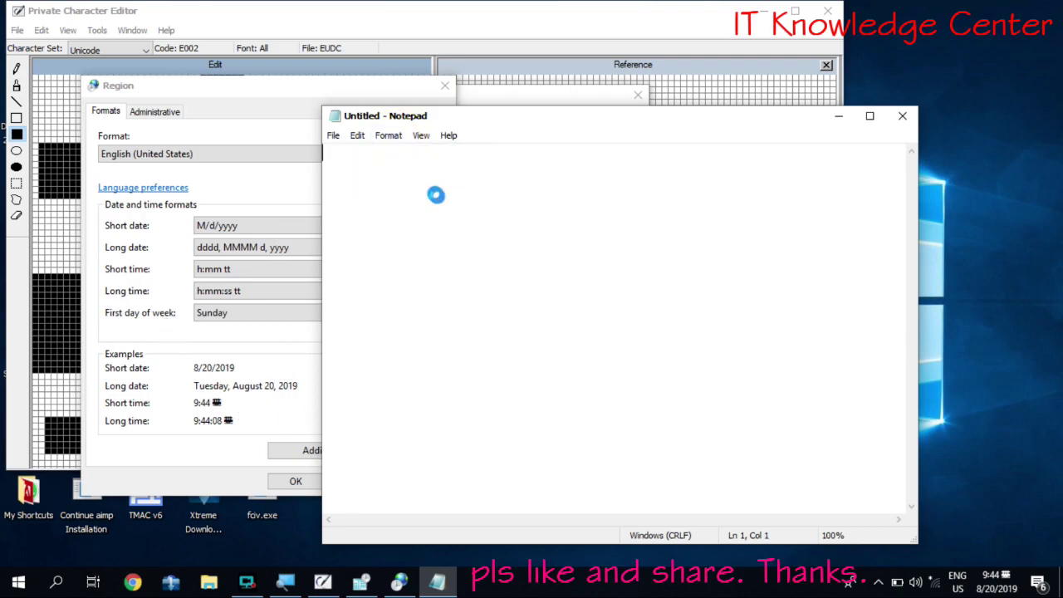
text(tim)
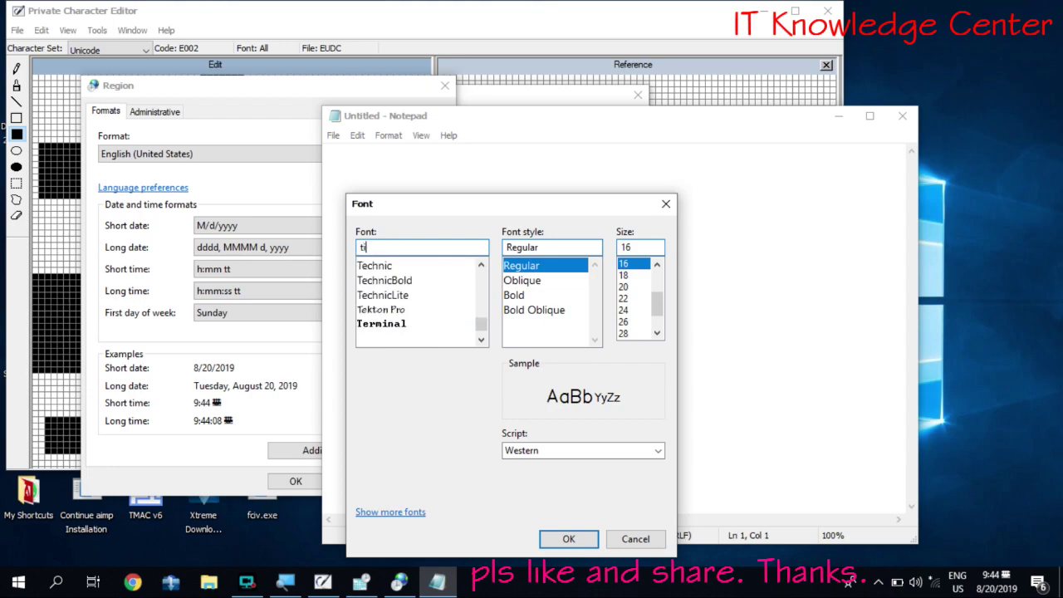
click(431, 266)
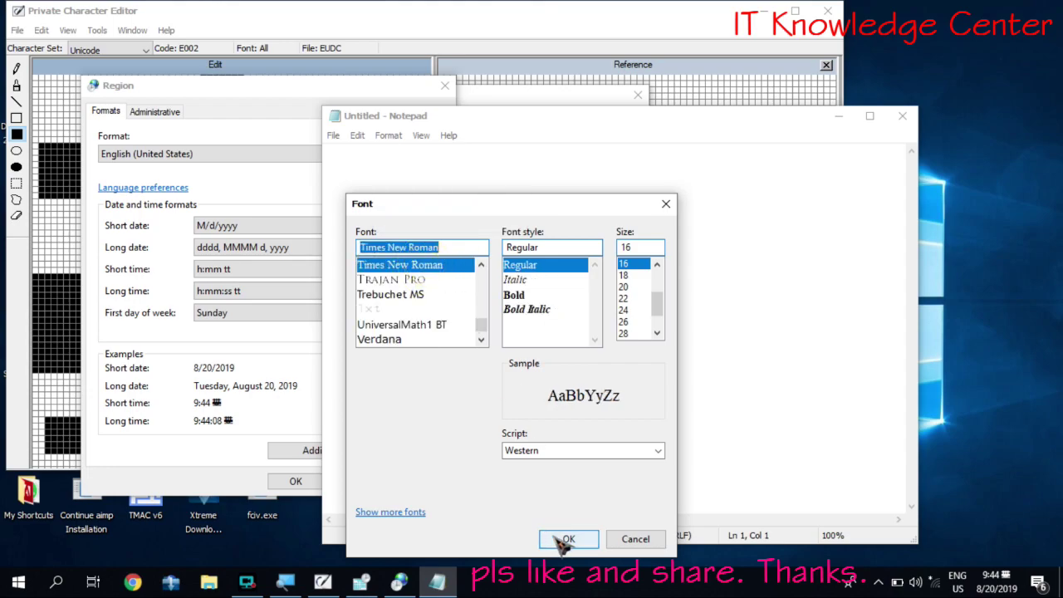
click(565, 539)
- Write "What's done is Done." on the first line of the blank document
text(Wha)
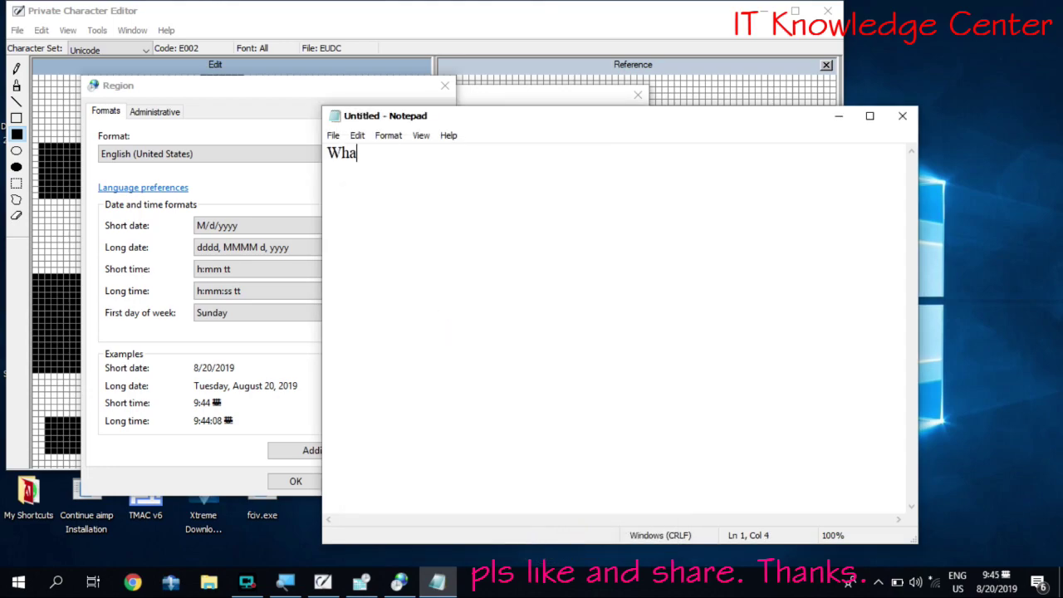
text(t's done)
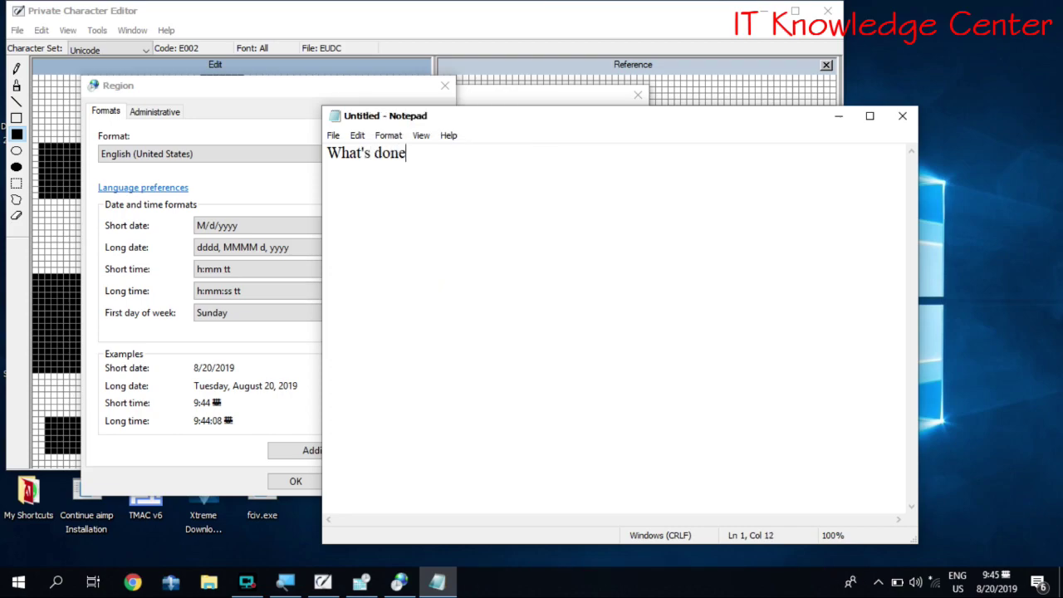
text( is Done.)
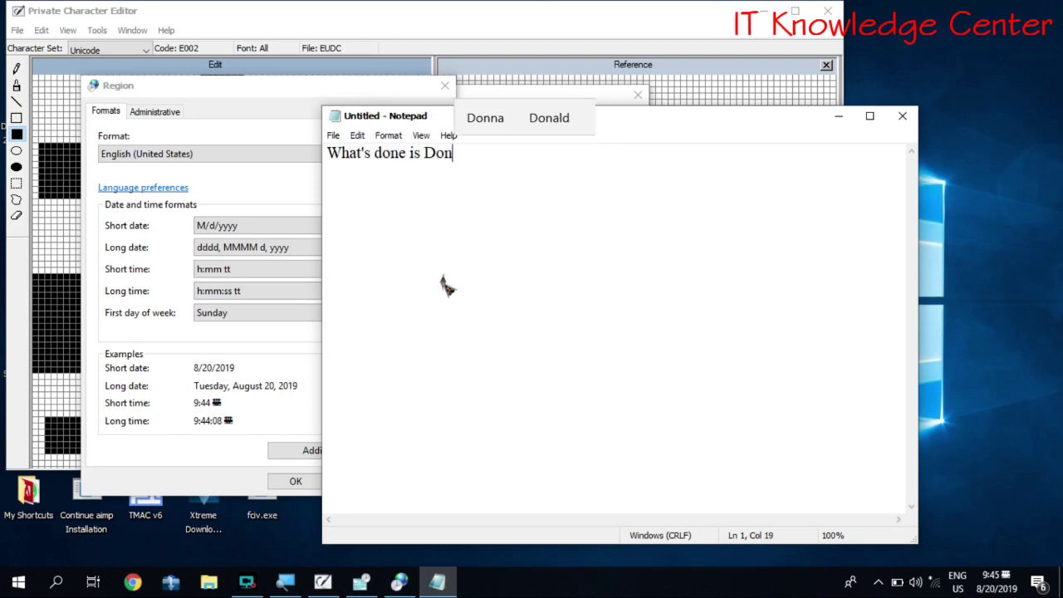